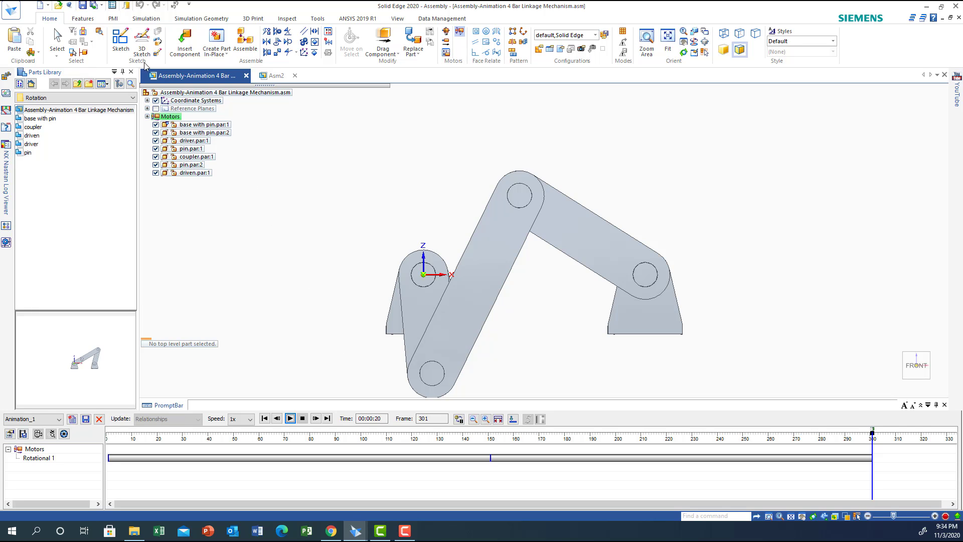
Switch from the four-bar linkage document to the empty Asm2 assembly tab
left_click(276, 77)
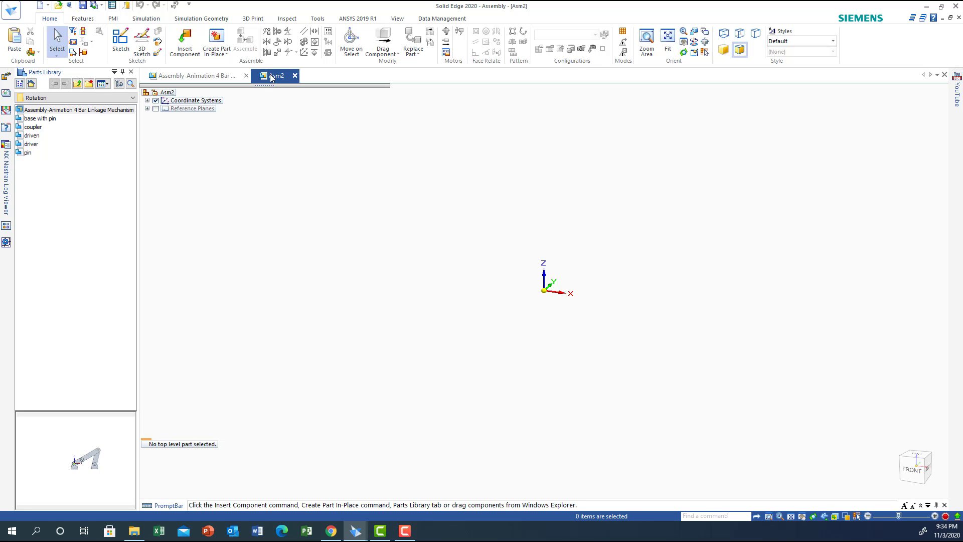
Close Asm2 and create a new assembly from the ISO Metric iso metric assembly.asm template
left_click(295, 75)
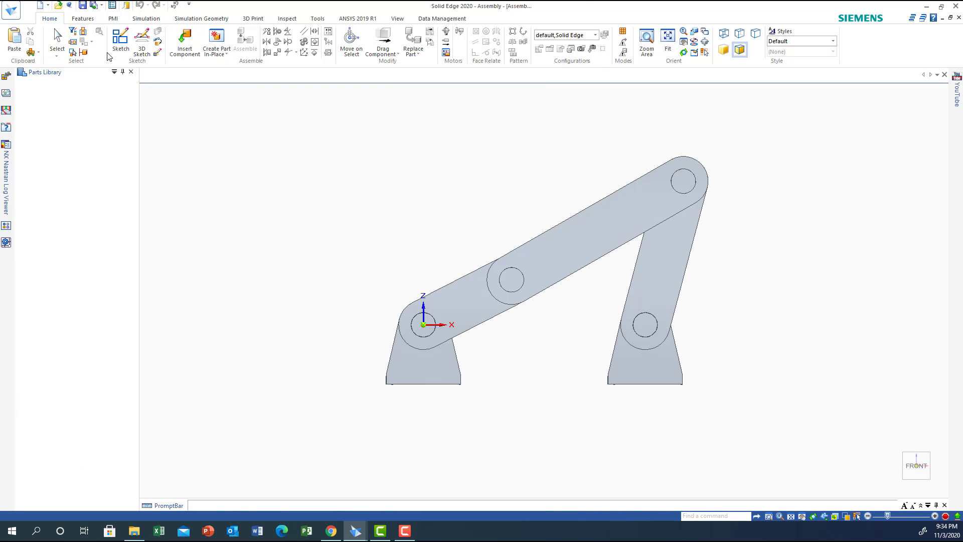
left_click(11, 10)
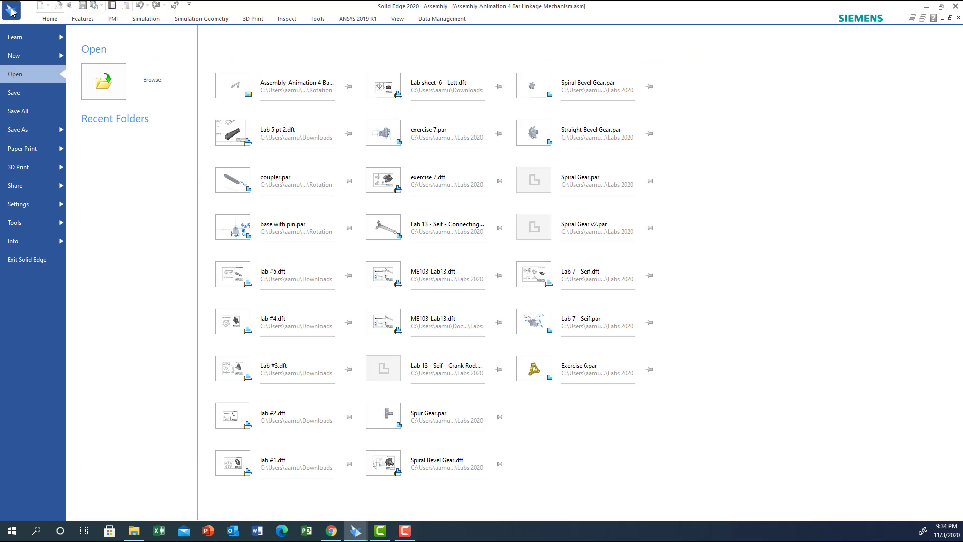
left_click(15, 56)
left_click(176, 110)
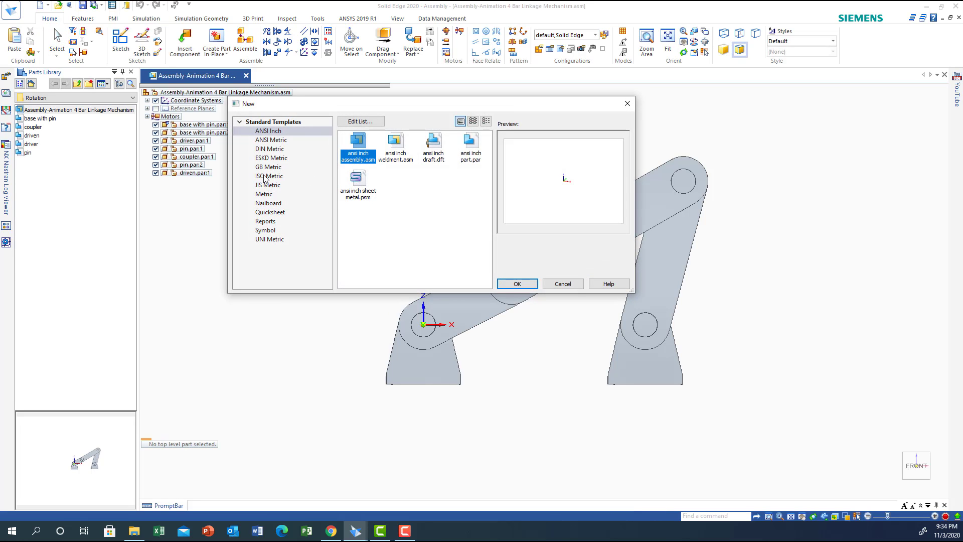
left_click(268, 176)
left_click(359, 152)
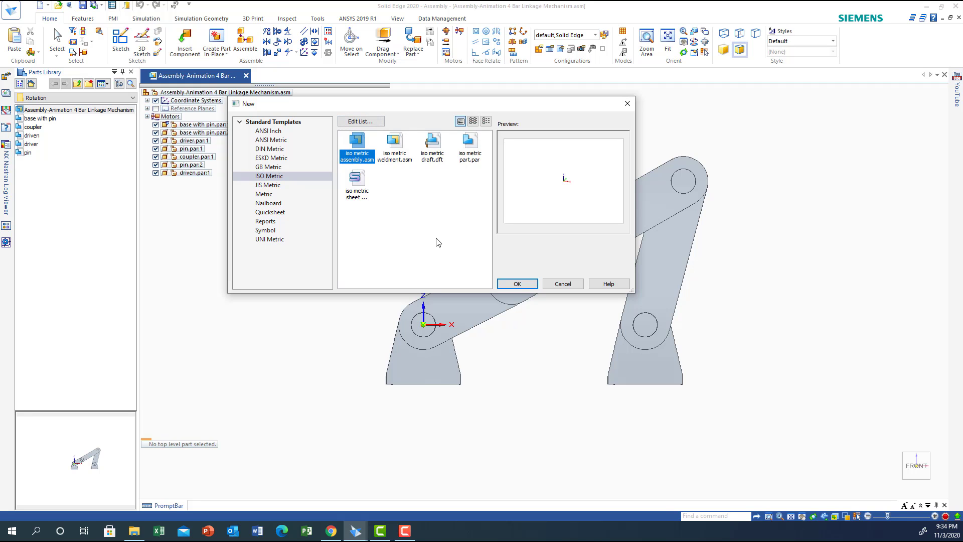
left_click(517, 284)
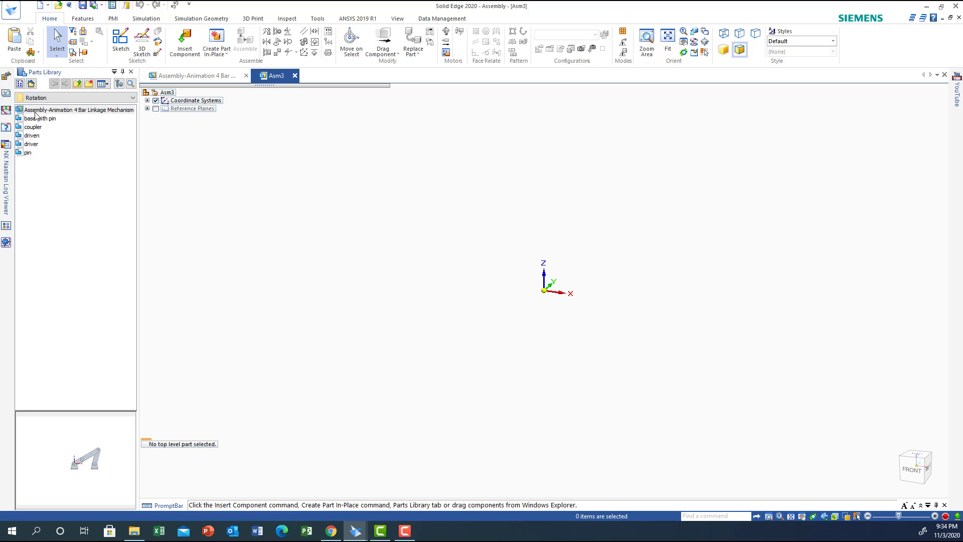
Switch to the Front view and place the base with pin part in the assembly
left_click_drag(31, 121, 580, 298)
key("ctrl+f")
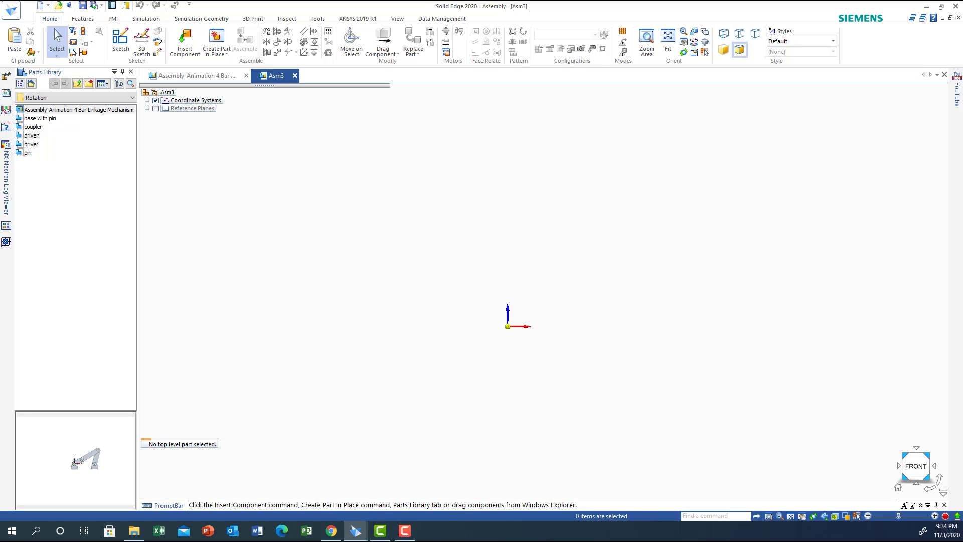
left_click(31, 120)
left_click_drag(31, 120, 507, 332)
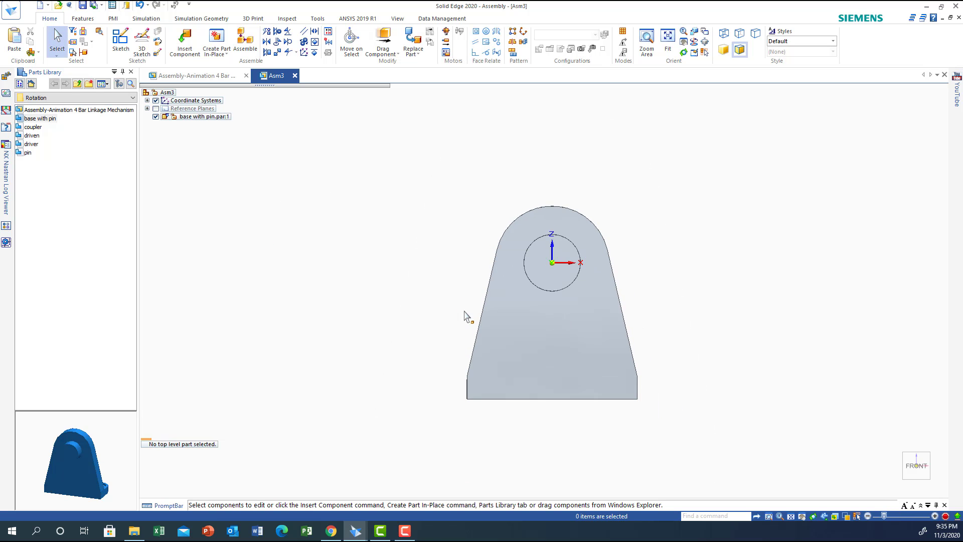
Pan the view left and drag a second base with pin in beside the first
scroll(547, 341, "down", 1)
scroll(549, 346, "up", 1)
scroll(576, 354, "down", 1)
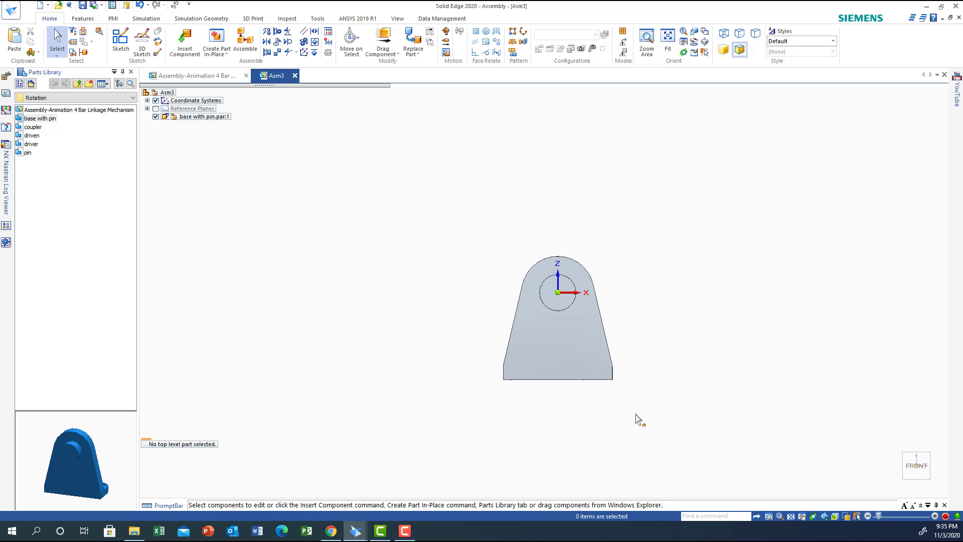
left_click(805, 516)
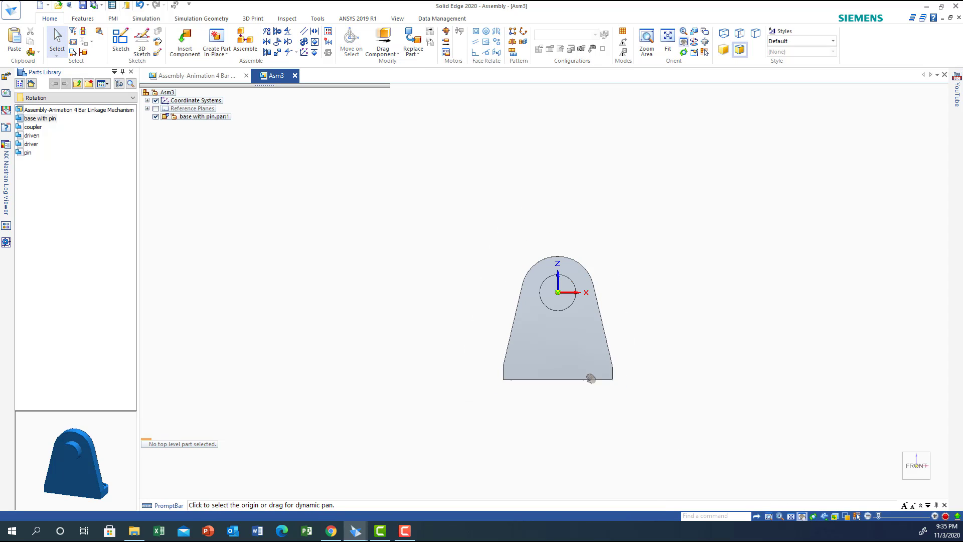
left_click_drag(554, 333, 381, 328)
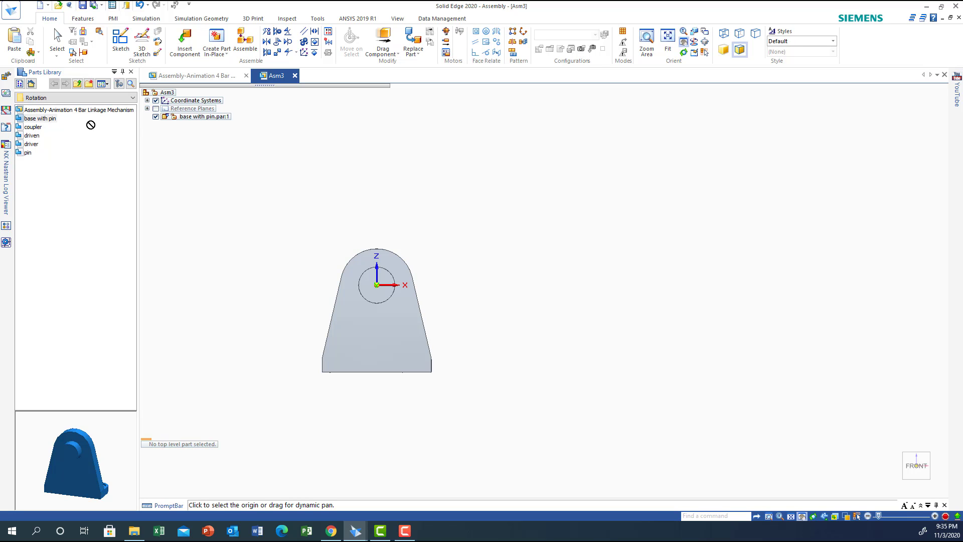
left_click_drag(90, 125, 711, 362)
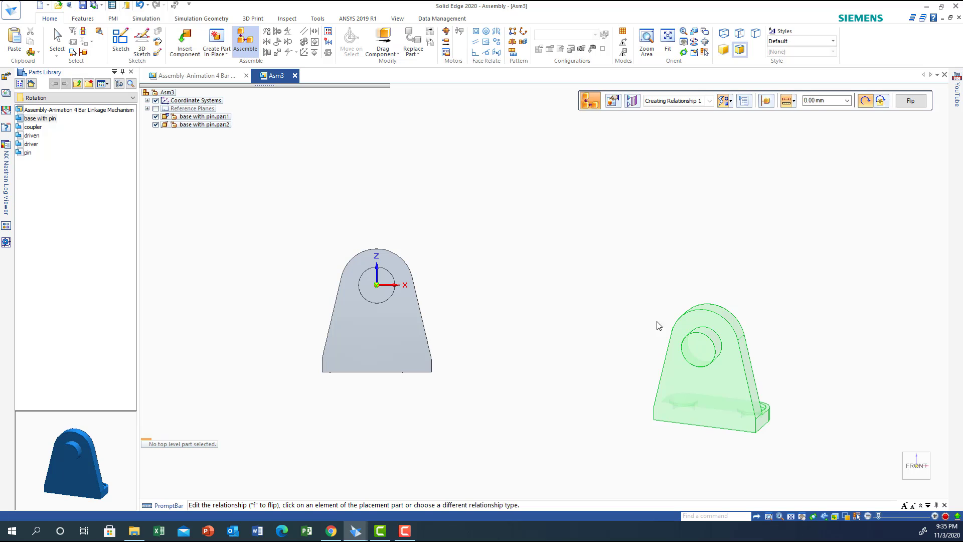
Planar-align the front faces of the two base with pin parts
key("Escape")
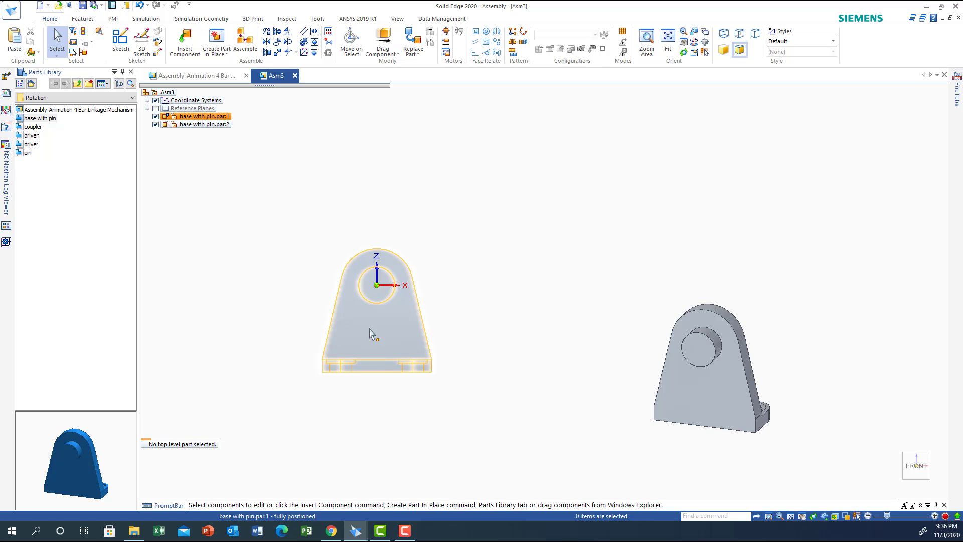
left_click(269, 52)
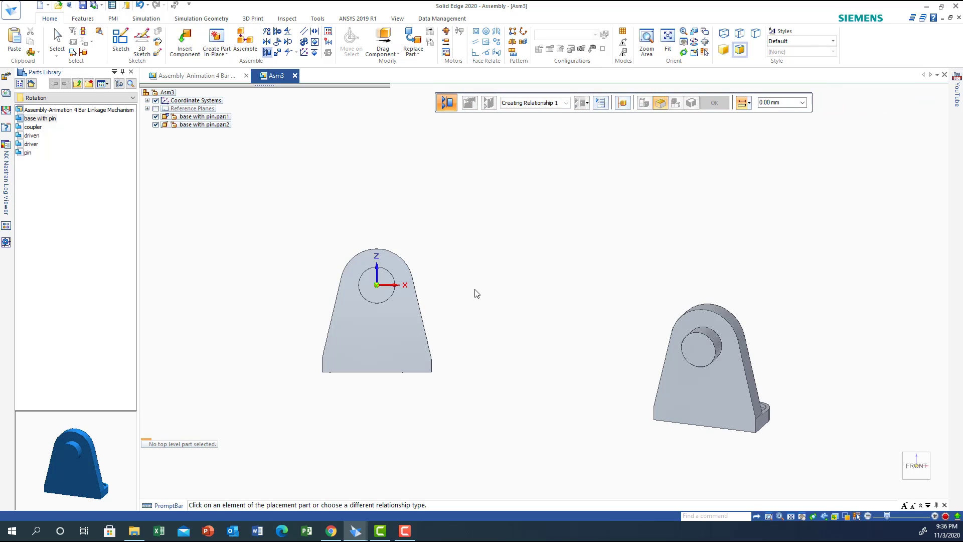
left_click(375, 326)
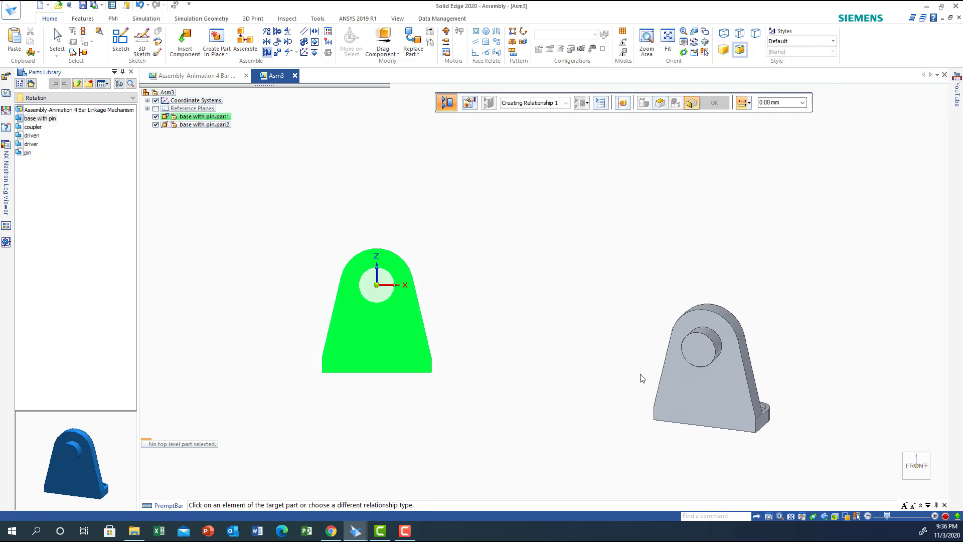
left_click(707, 393)
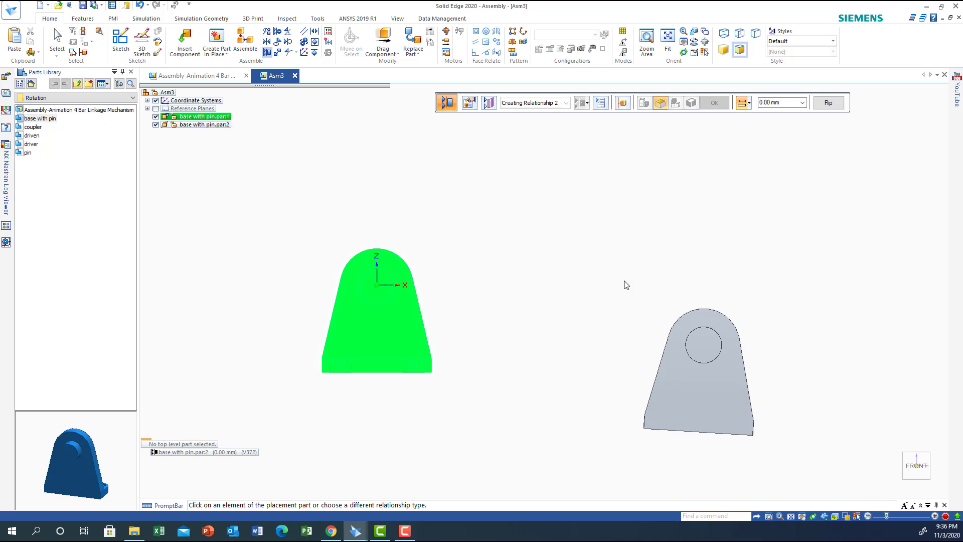
Planar-align the two bases' bottom faces and return to the Front view
mouse_move(844, 339)
middle_mouse_down()
mouse_move(706, 352)
mouse_move(696, 329)
mouse_move(851, 324)
mouse_move(824, 311)
mouse_move(826, 326)
mouse_move(856, 336)
mouse_move(843, 329)
mouse_move(838, 355)
mouse_move(874, 326)
mouse_move(856, 331)
middle_mouse_up()
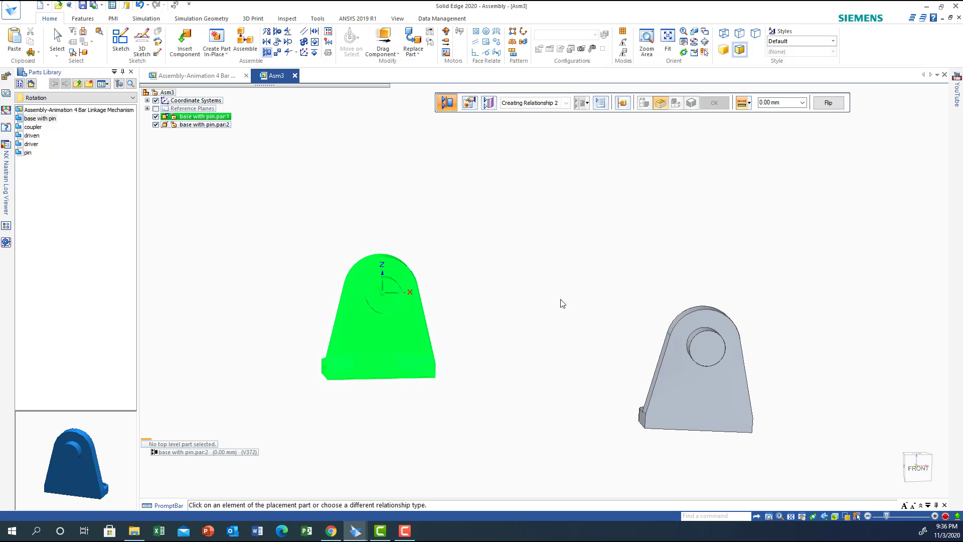
middle_click_drag(563, 303, 559, 256)
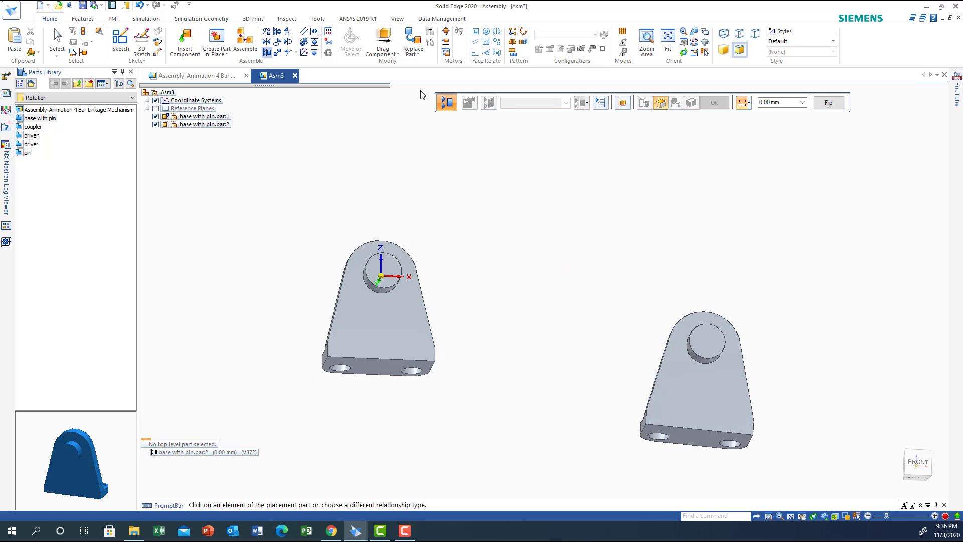
left_click(375, 364)
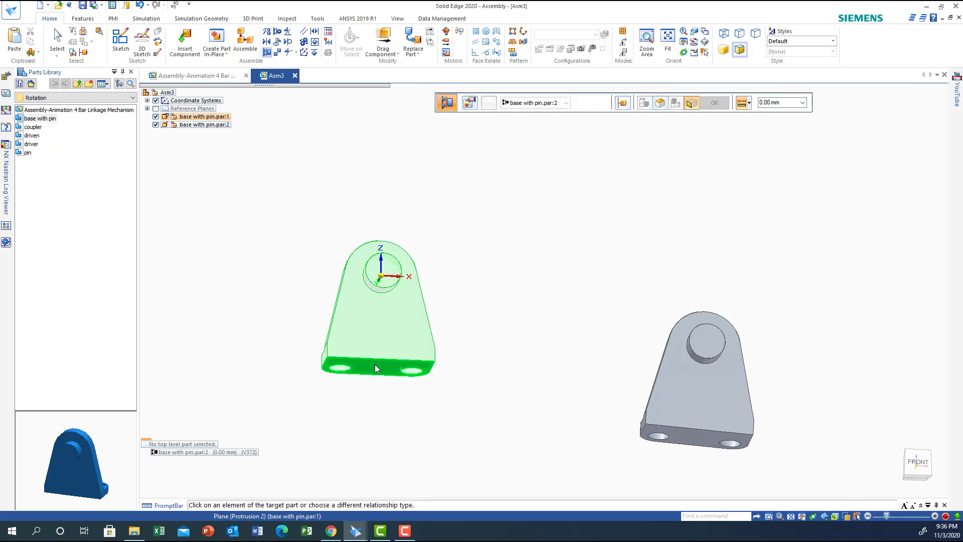
left_click(695, 437)
key("ctrl+f")
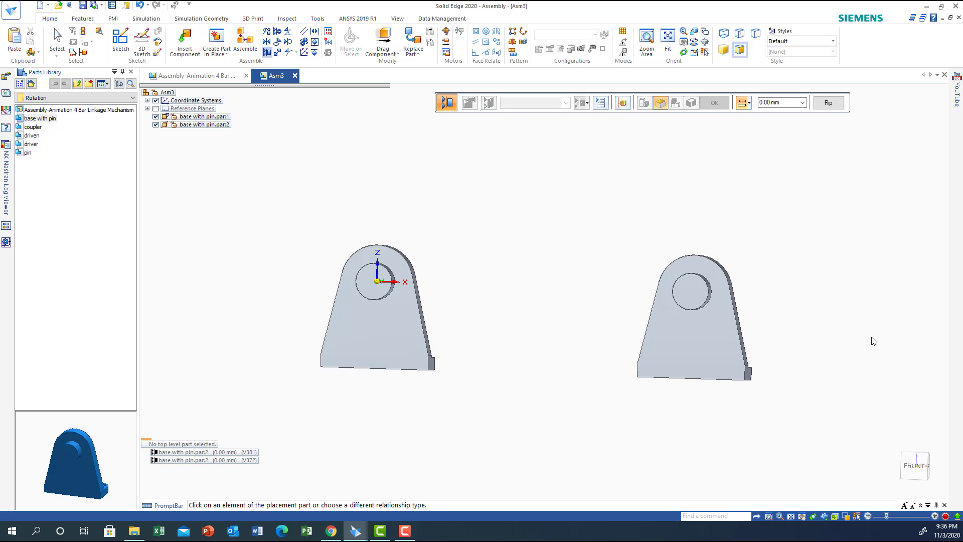
middle_click_drag(855, 343, 736, 349)
key("ctrl+f")
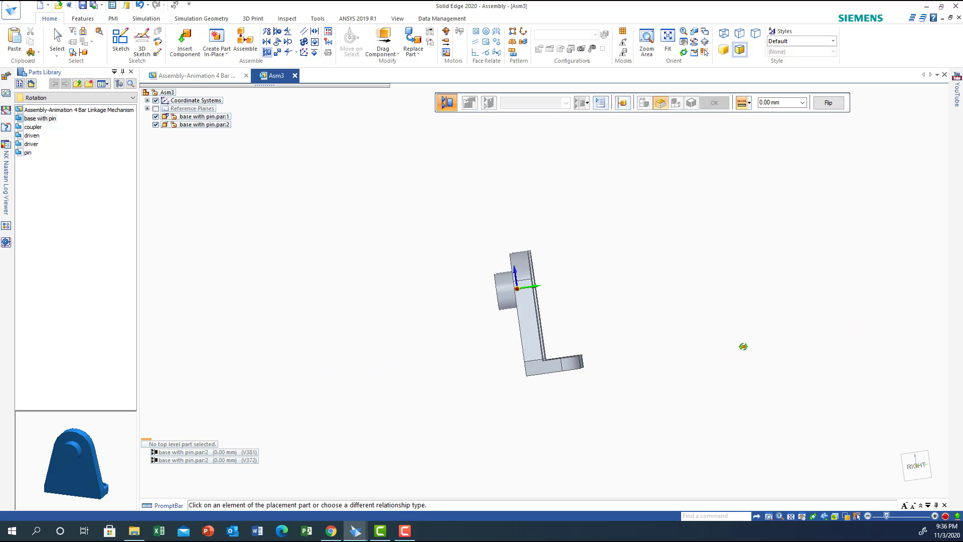
mouse_move(868, 339)
middle_mouse_down()
mouse_move(873, 303)
mouse_move(873, 337)
mouse_move(893, 341)
mouse_move(884, 337)
middle_mouse_up()
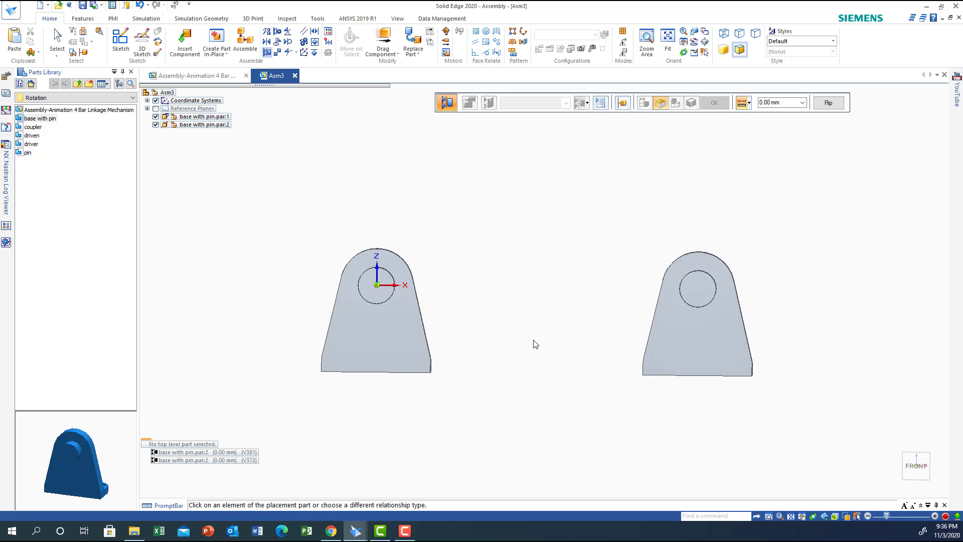
scroll(535, 345, "down", 1)
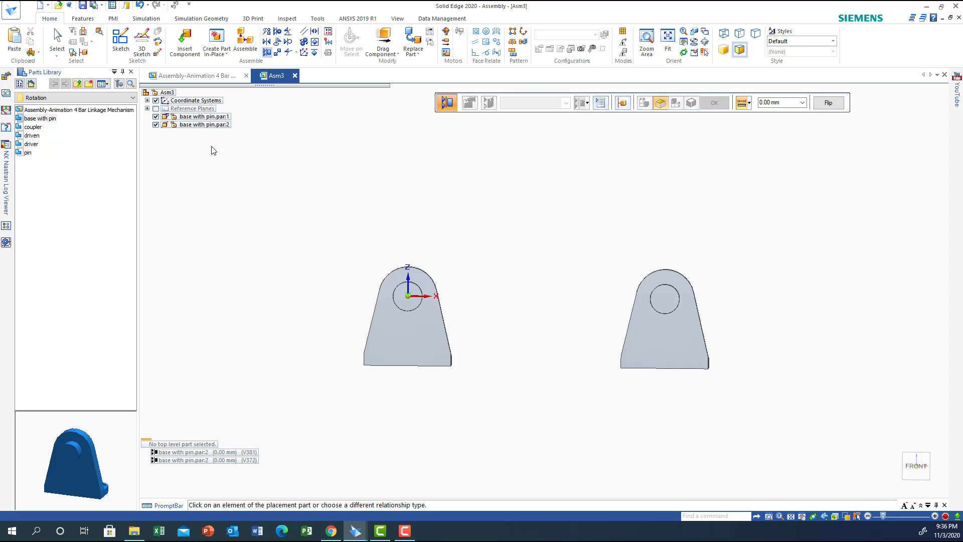
left_click(29, 145)
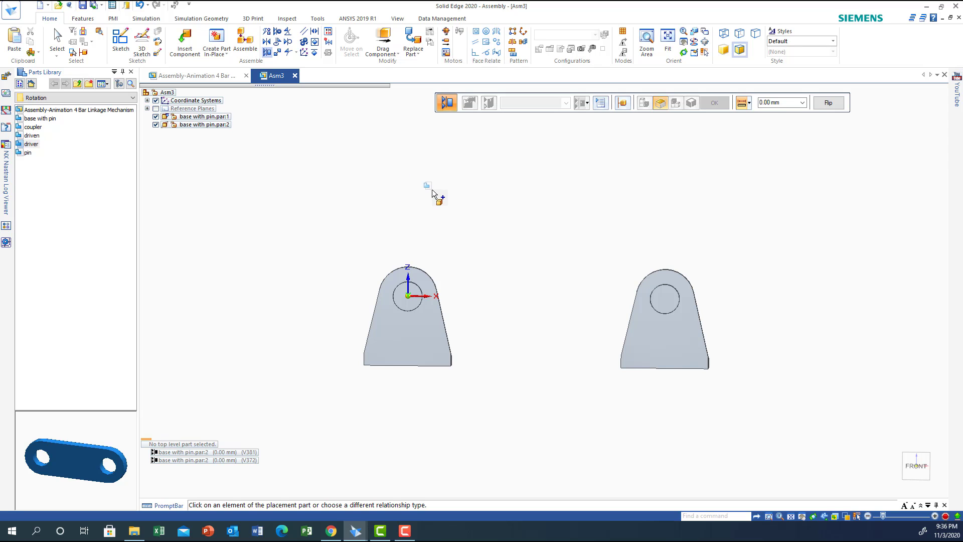
Place the driver link and axially align its end hole with the left base's pin
left_click_drag(432, 190, 432, 191)
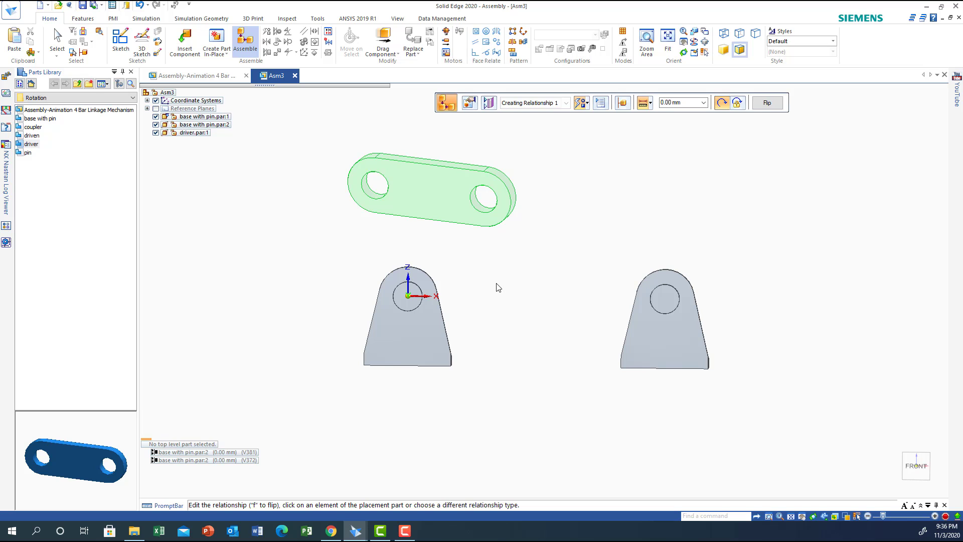
middle_click_drag(498, 287, 413, 209)
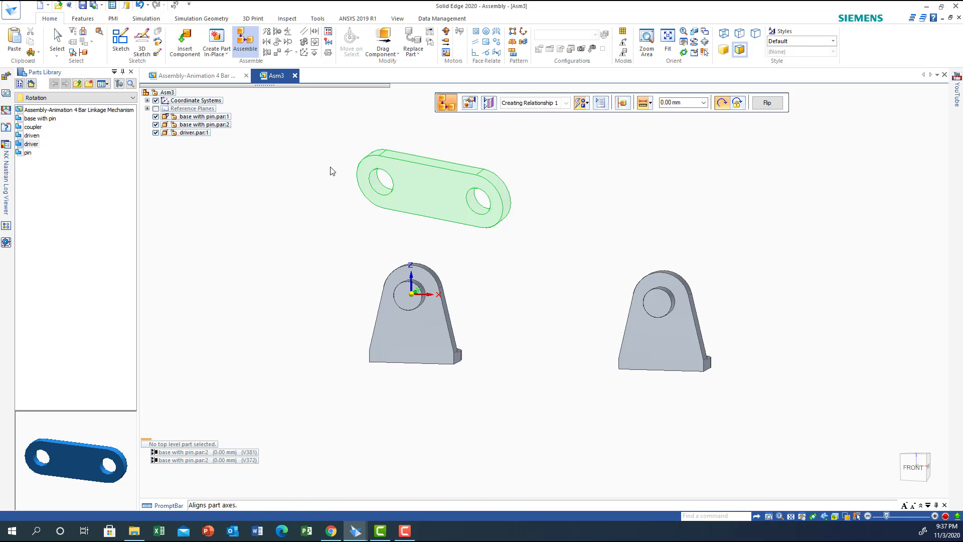
key("Escape")
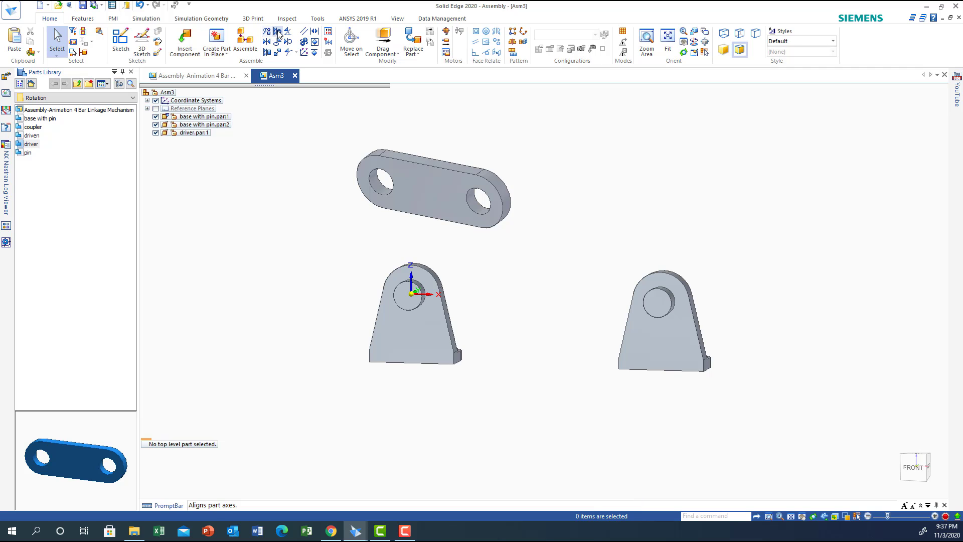
left_click(278, 34)
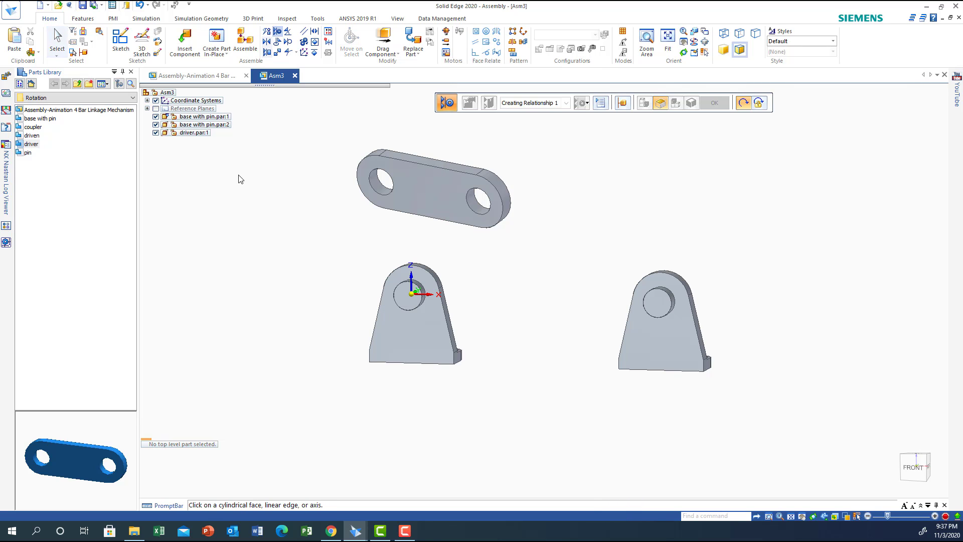
left_click(375, 191)
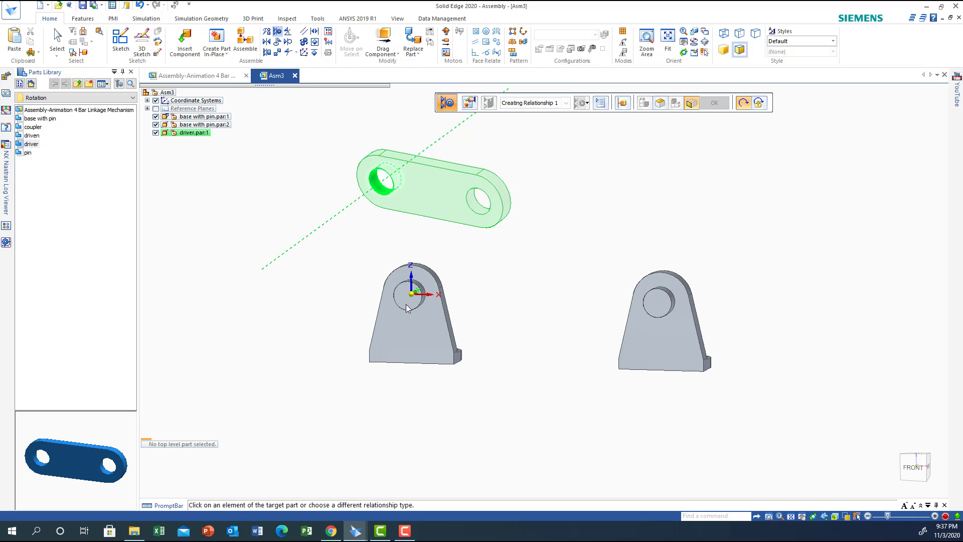
left_click(410, 313)
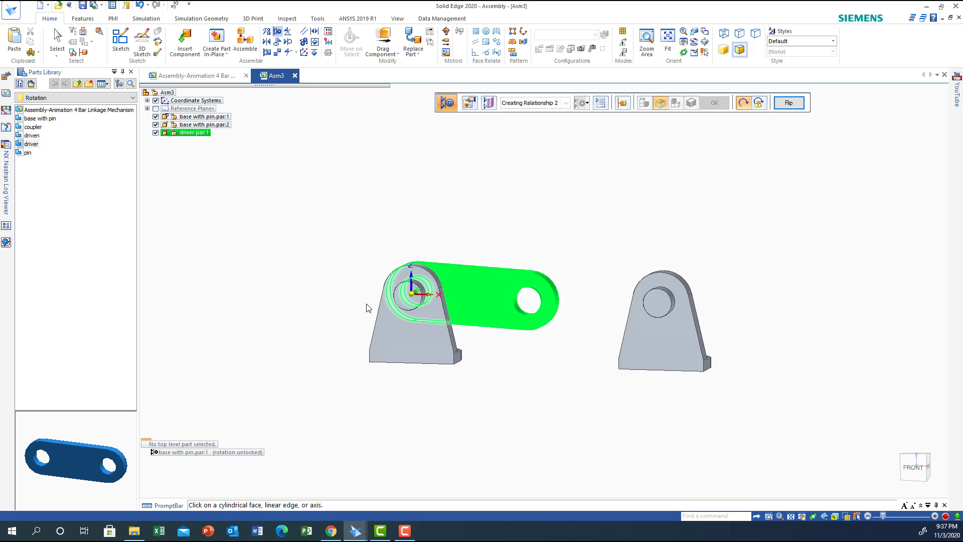
middle_click_drag(501, 350, 405, 387)
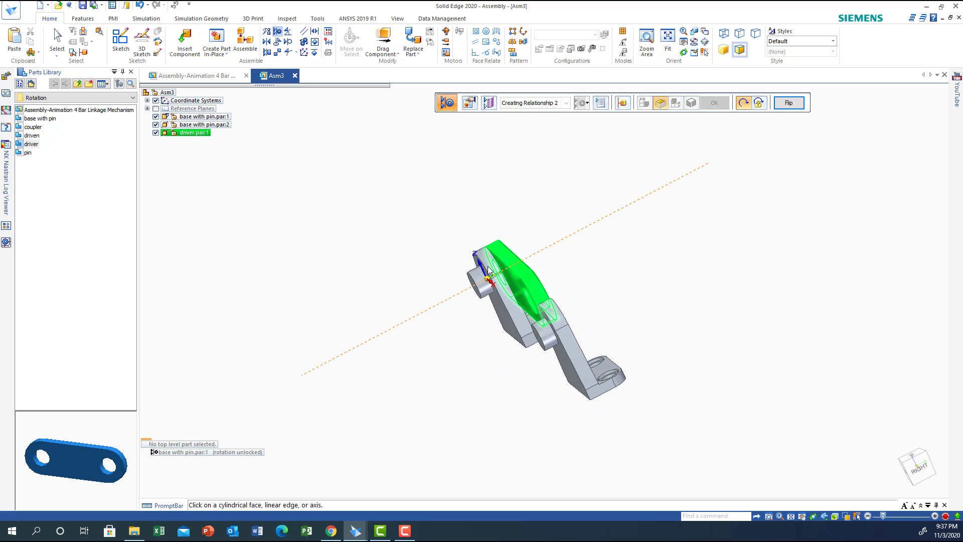
middle_click_drag(586, 267, 647, 268)
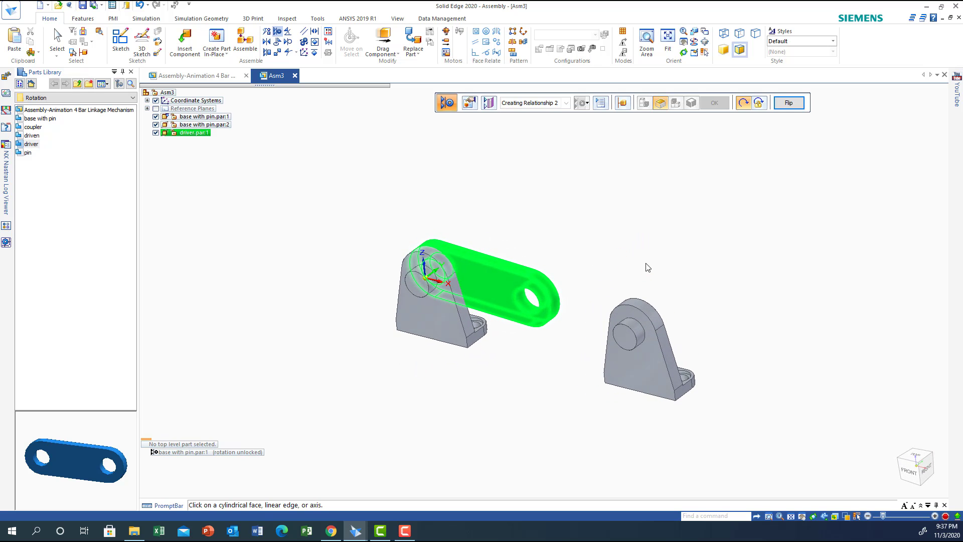
Mate the driver link's face flush against the base face
left_click(269, 52)
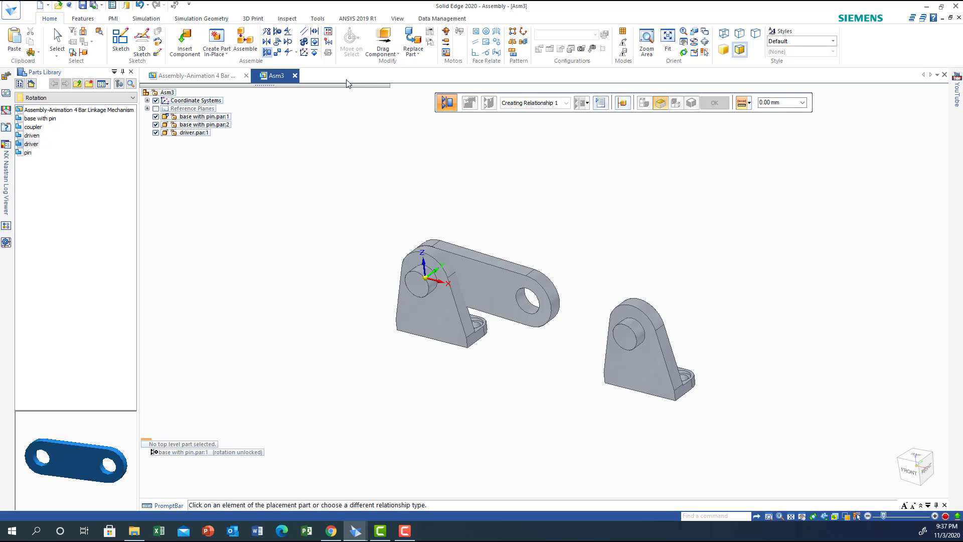
left_click(417, 286)
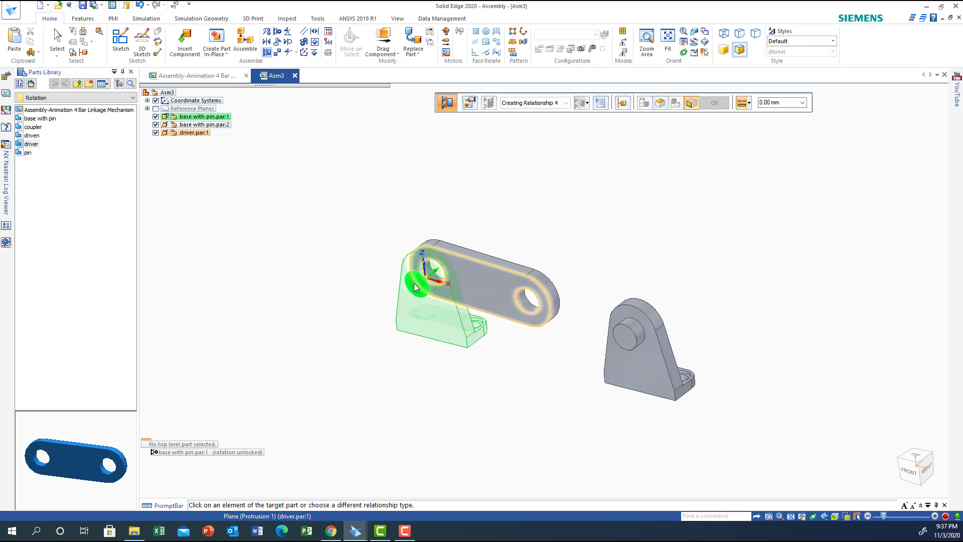
left_click(499, 284)
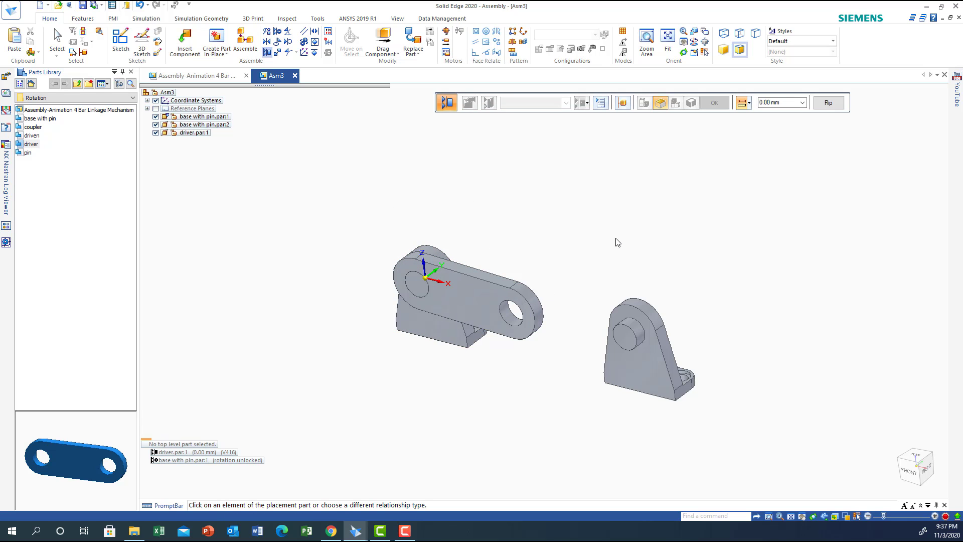
middle_click_drag(617, 243, 677, 138)
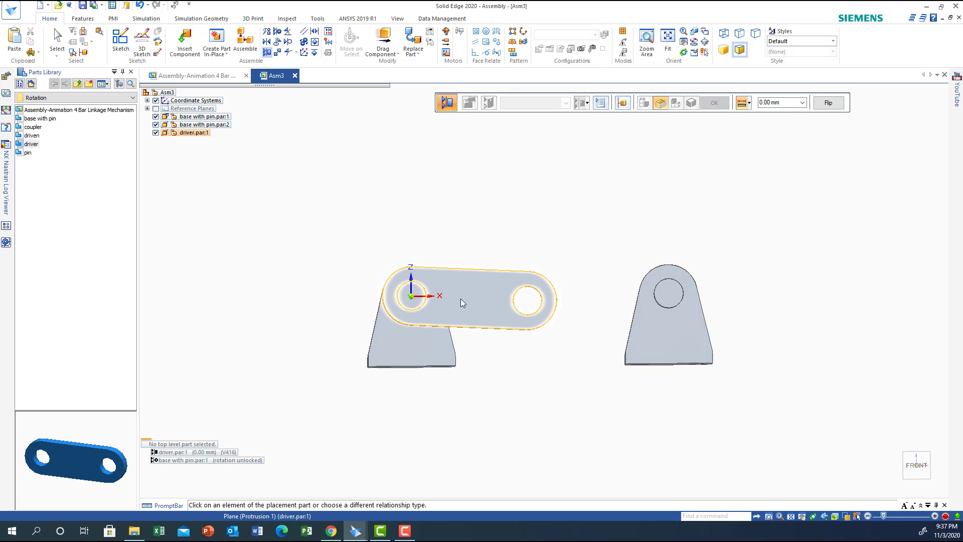
left_click(473, 297)
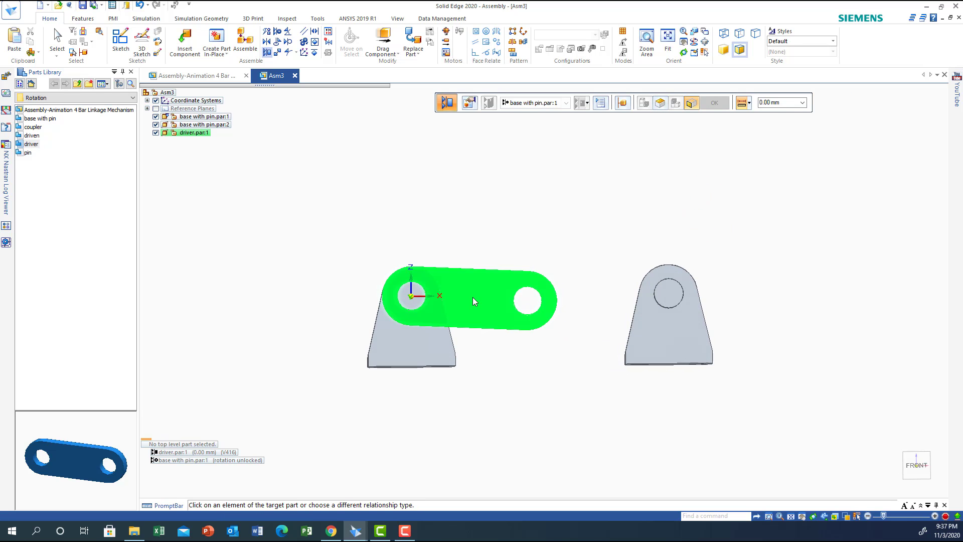
Edit the driver's placement and swing it steeply upward about the left base's pin
key("Escape")
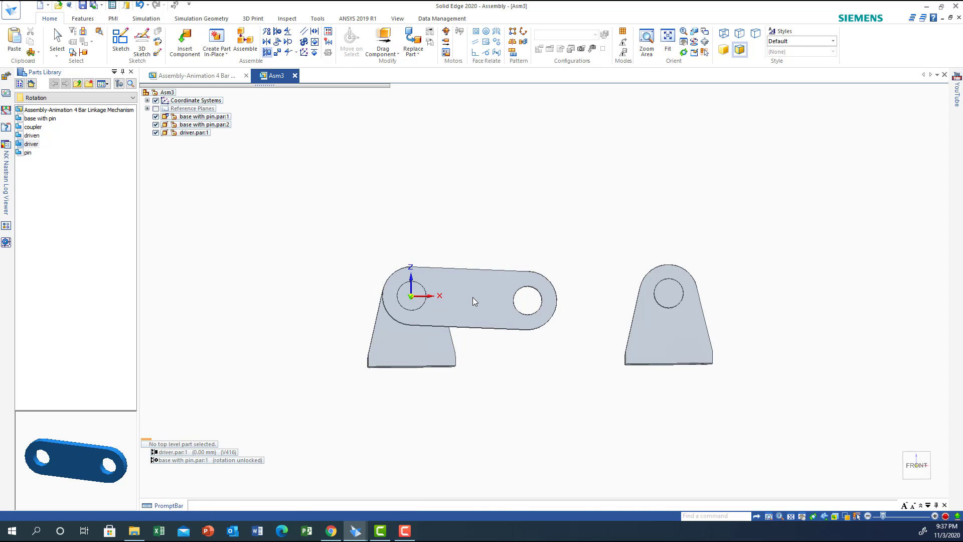
left_click(472, 297)
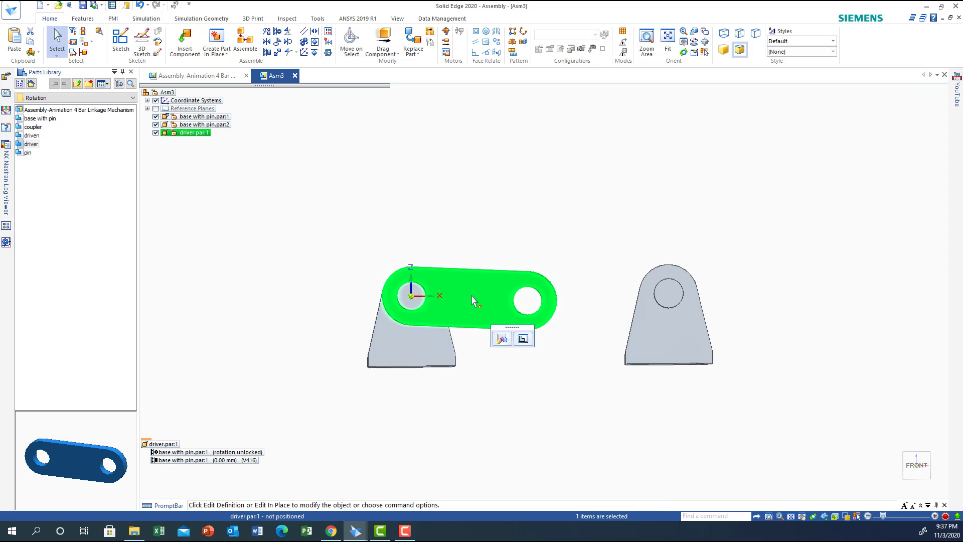
left_click(502, 339)
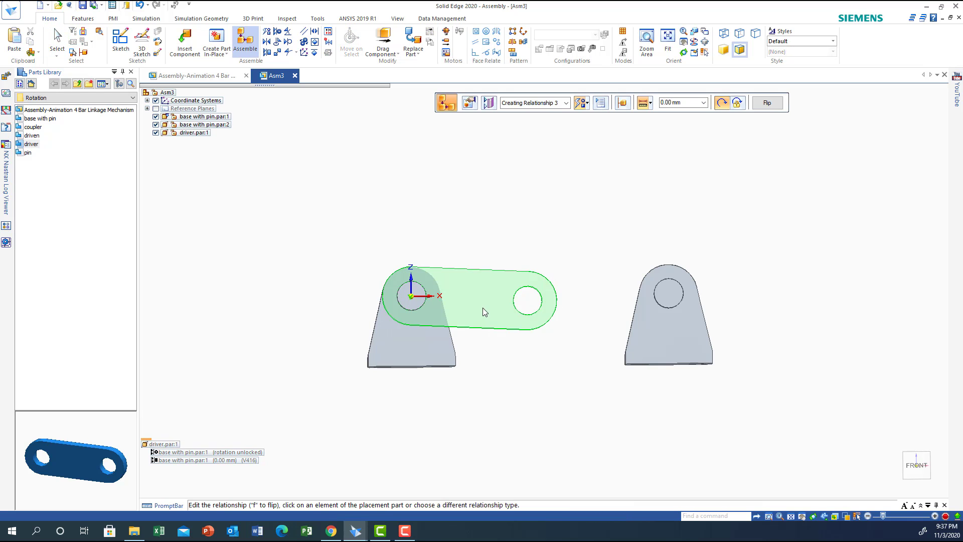
left_click_drag(481, 299, 445, 219)
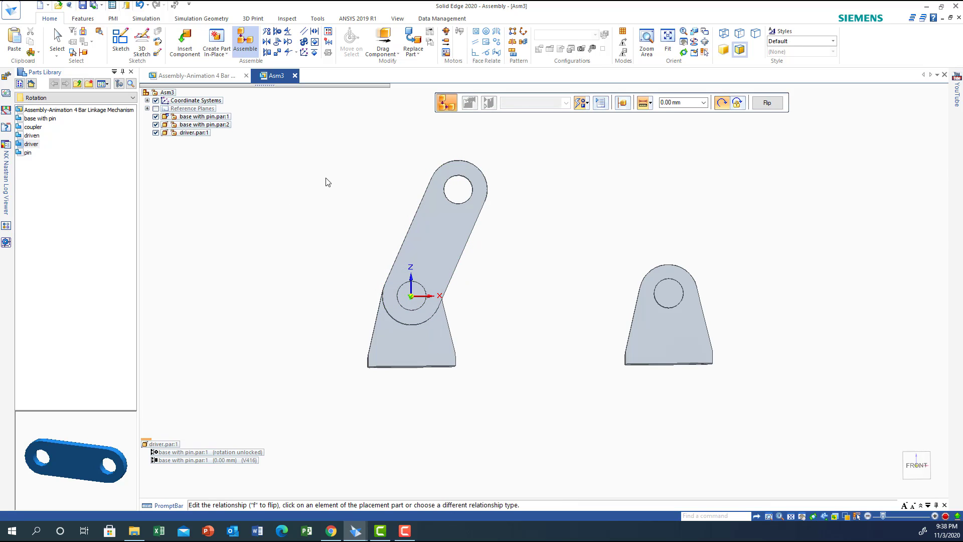
Drag a pin part from the Parts Library into the assembly above the driver's upper hole
left_click(29, 154)
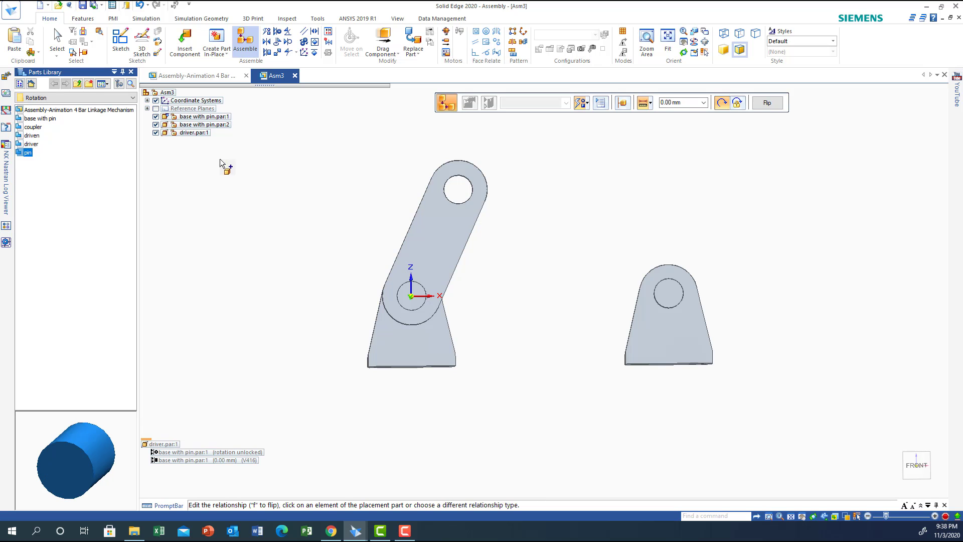
left_click_drag(389, 151, 390, 142)
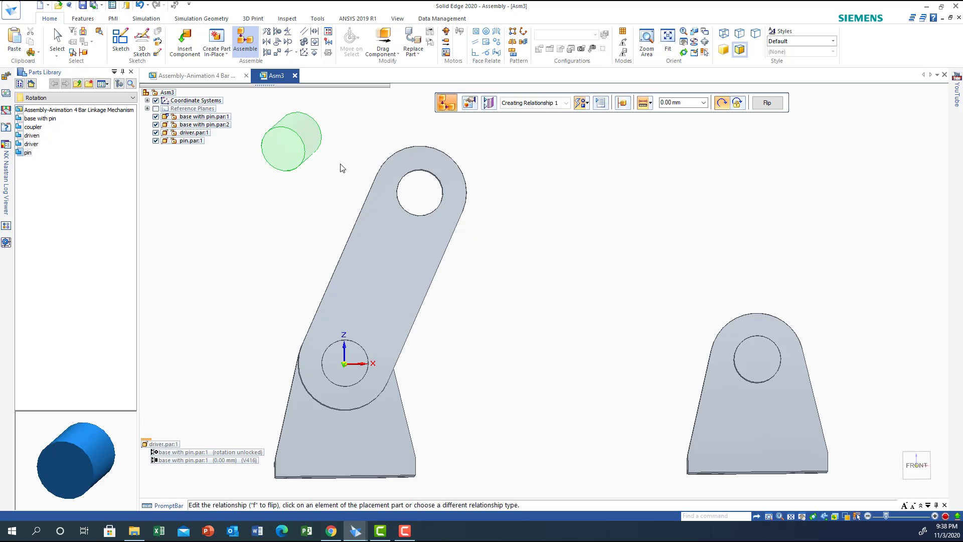
middle_click_drag(622, 229, 522, 273)
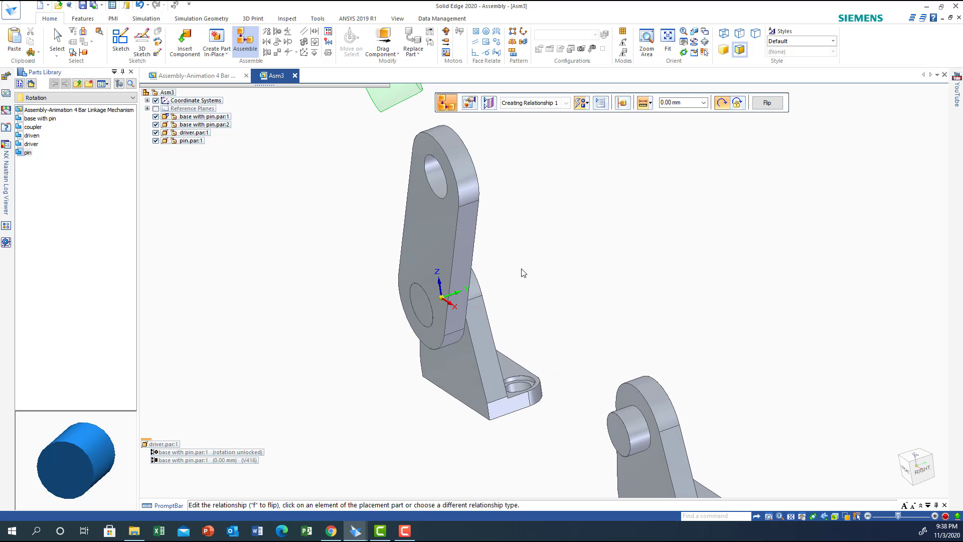
middle_click_drag(539, 185, 546, 159)
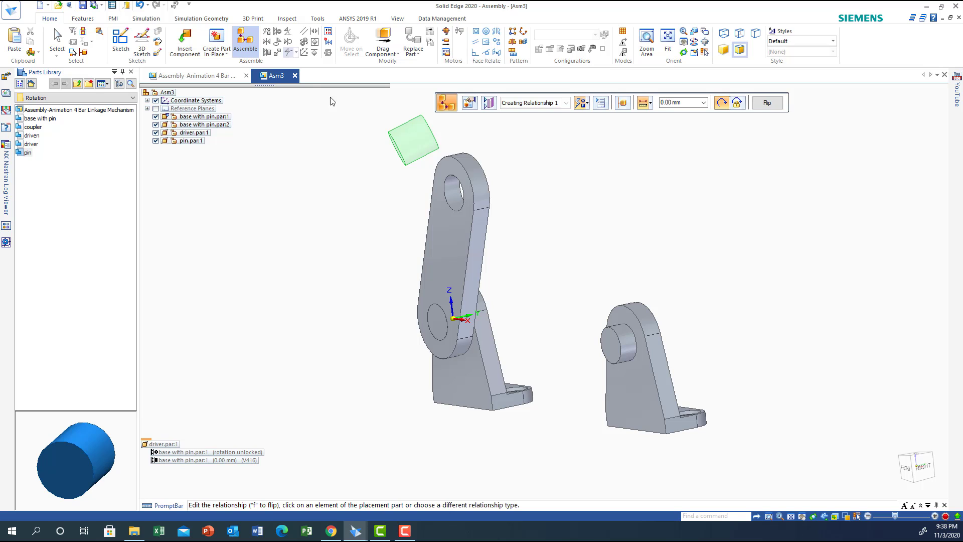
key("Escape")
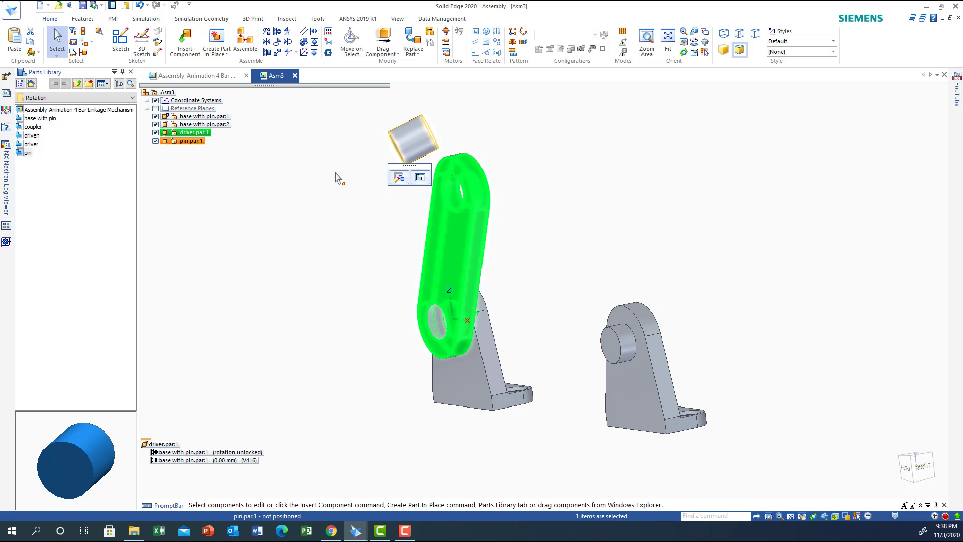
Axially align the pin with the driver link's upper hole
left_click(278, 31)
left_click(397, 153)
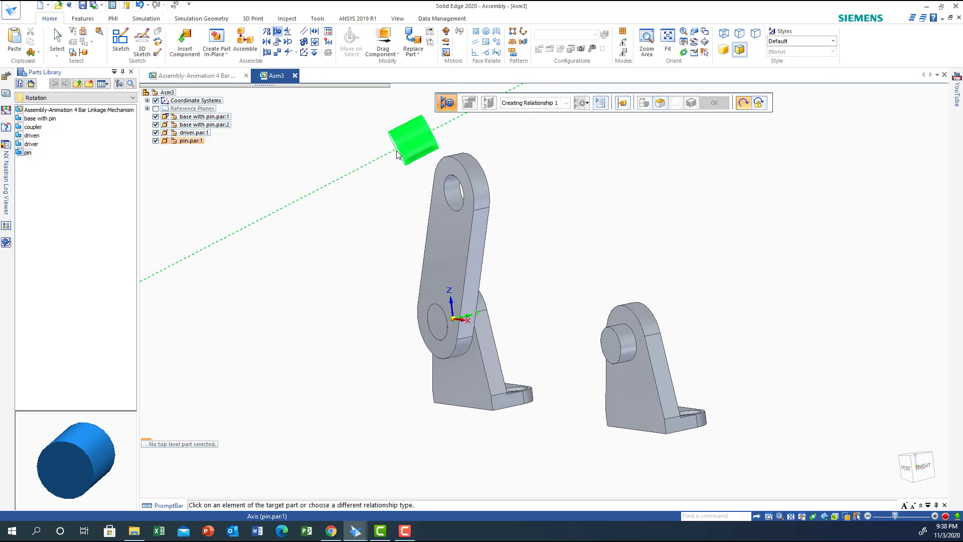
left_click(449, 199)
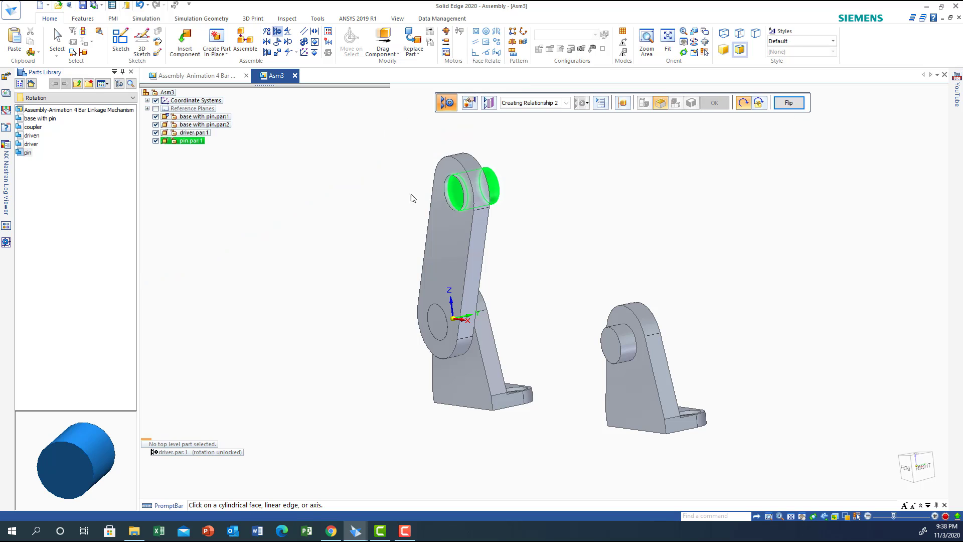
middle_click_drag(547, 212, 471, 229)
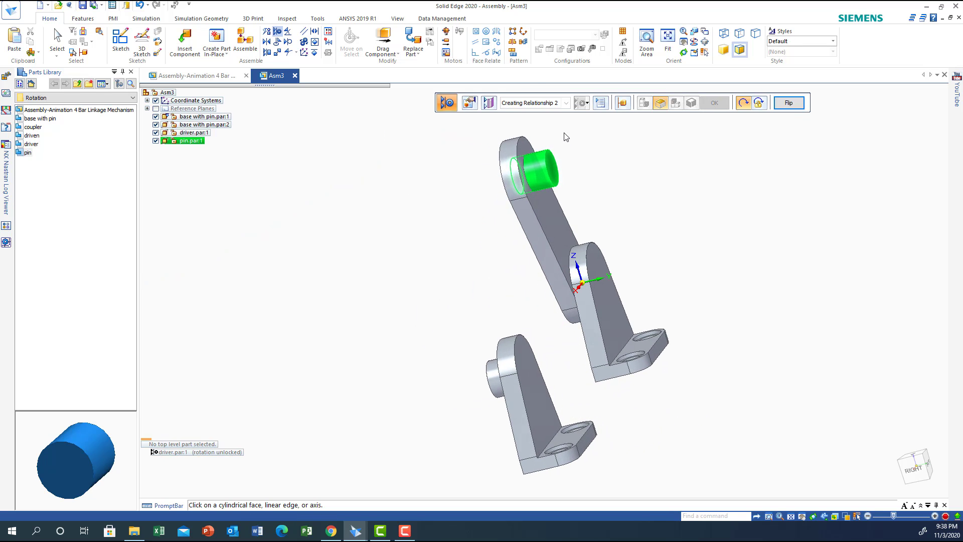
Mate the pin's end face flush with the driver face at 0.00 mm offset
left_click(267, 53)
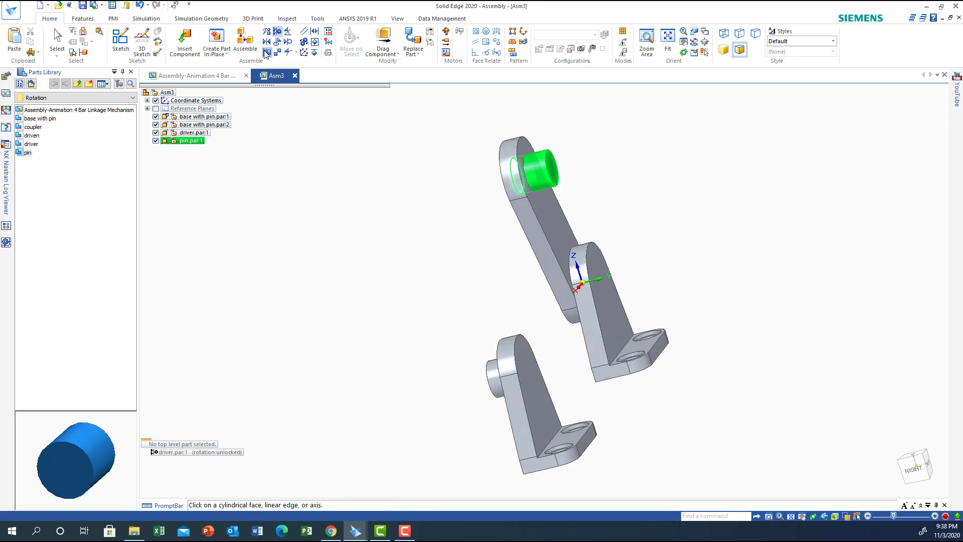
left_click(554, 167)
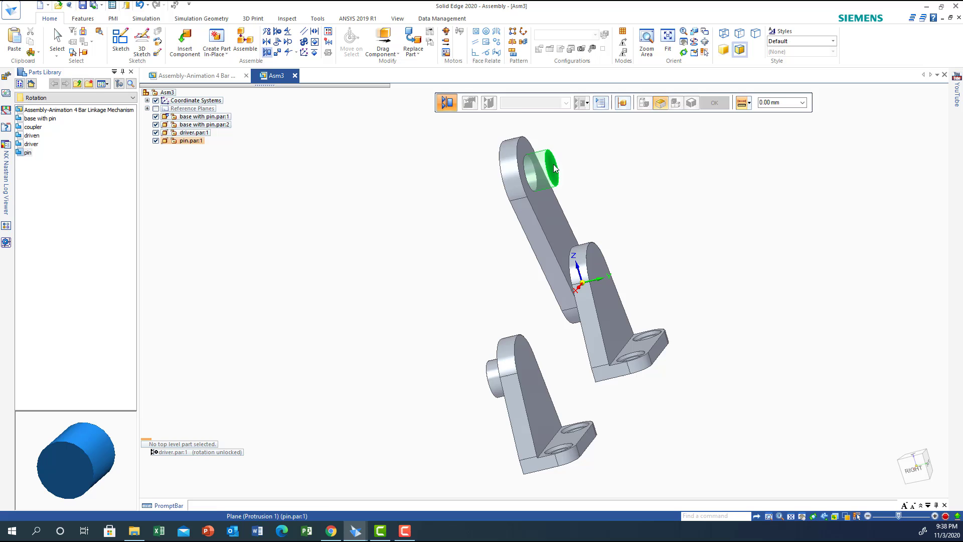
left_click(549, 210)
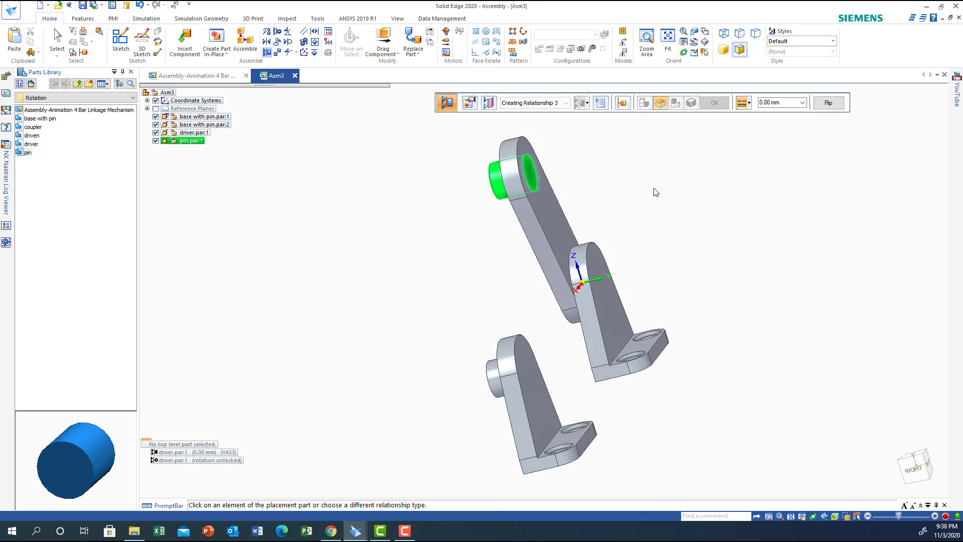
middle_click_drag(659, 187, 777, 180)
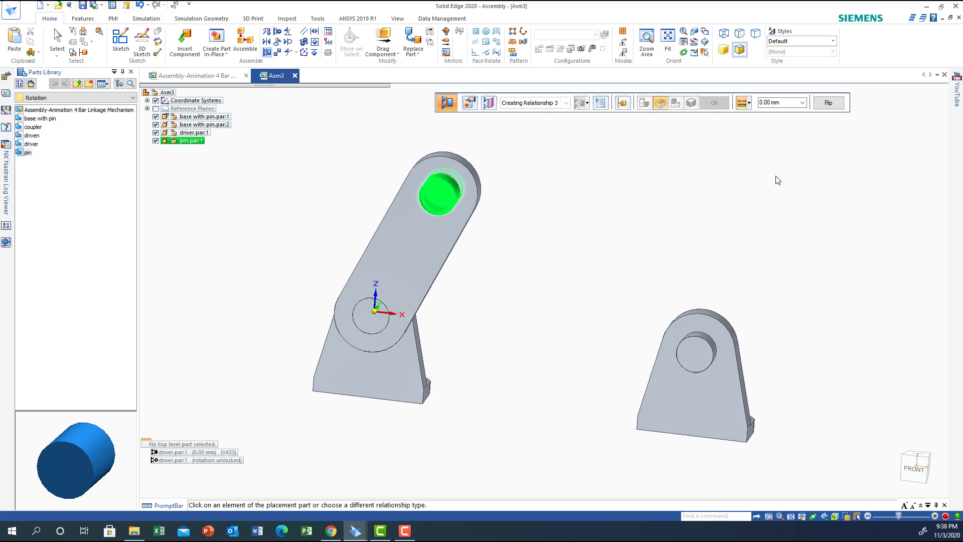
key("Escape")
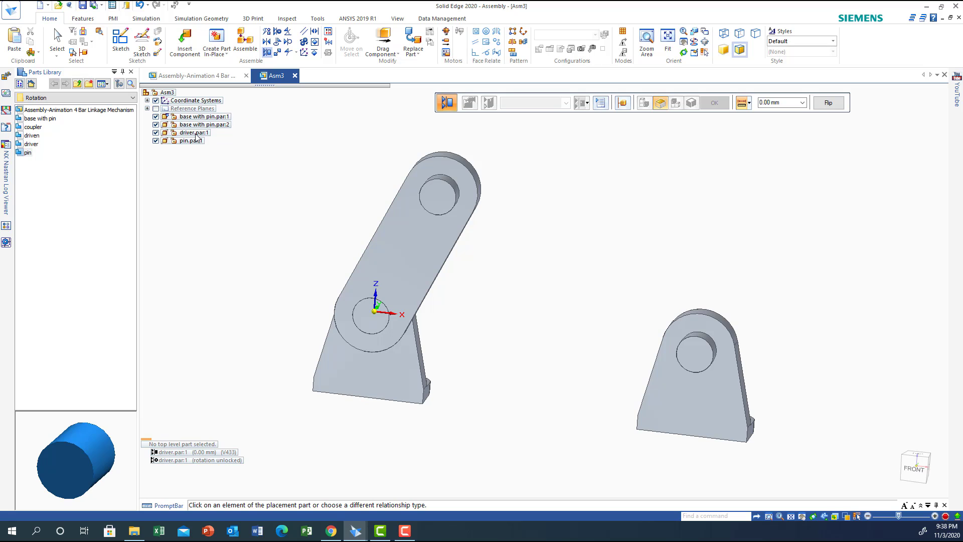
Drag the coupler link from the Parts Library into Asm3, floating above the bases
left_click(32, 127)
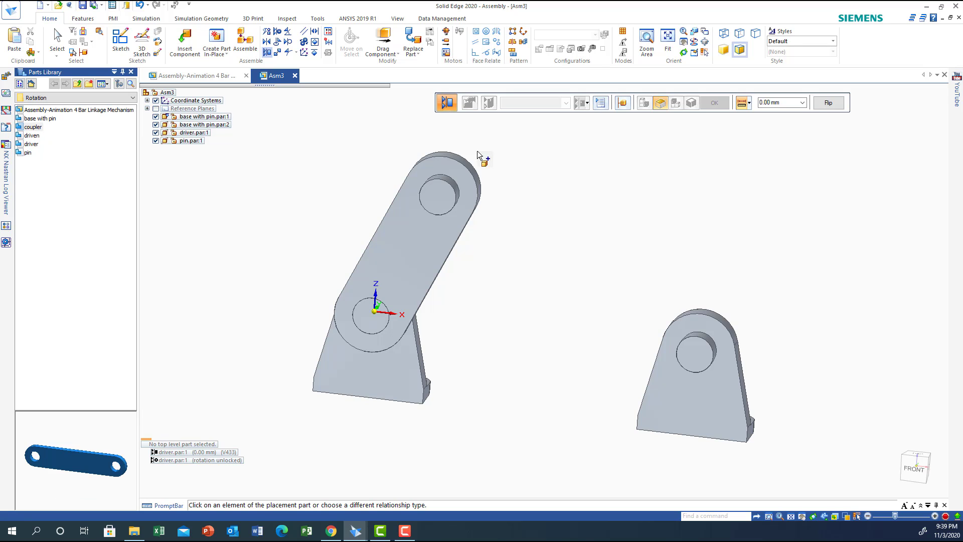
left_click_drag(688, 162, 689, 164)
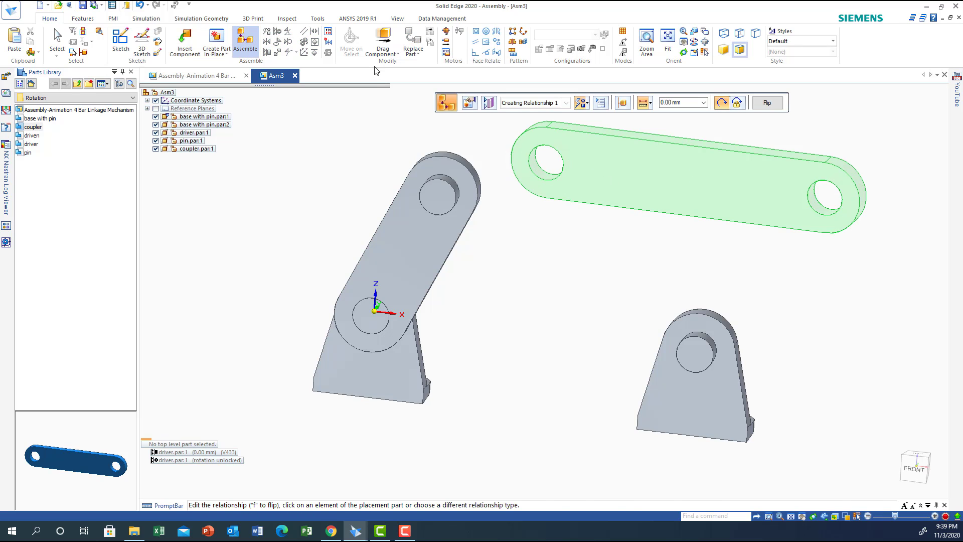
key("Escape")
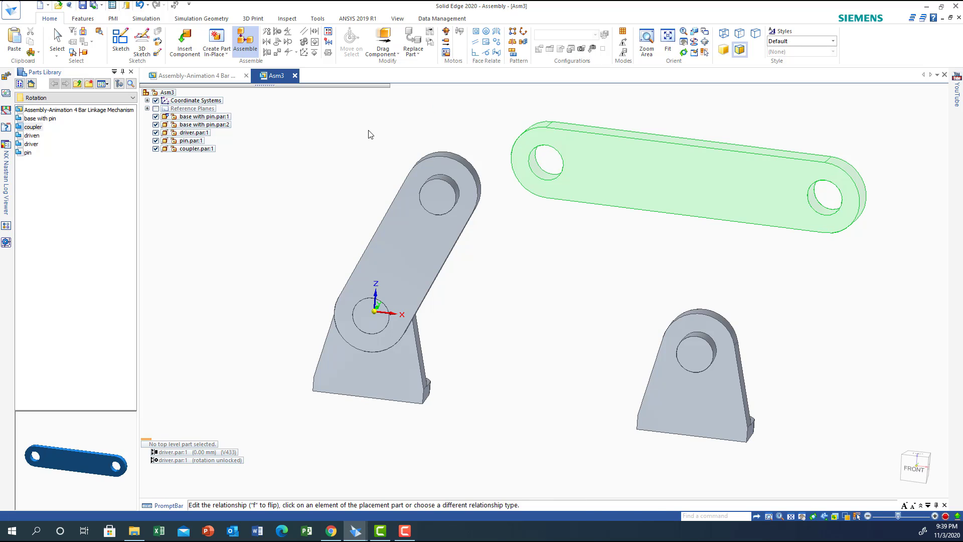
Axially align the coupler's end hole with the driver's upper hole
left_click(277, 33)
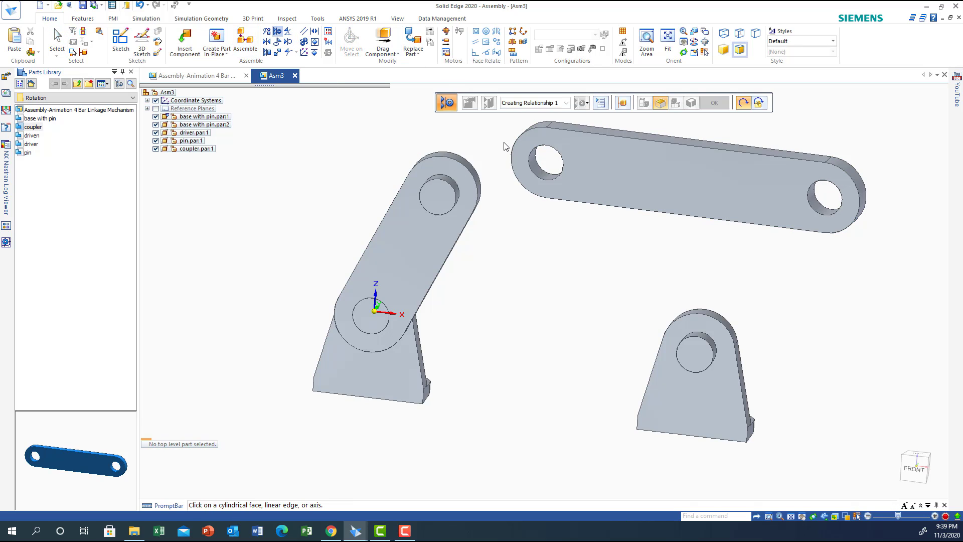
left_click(535, 179)
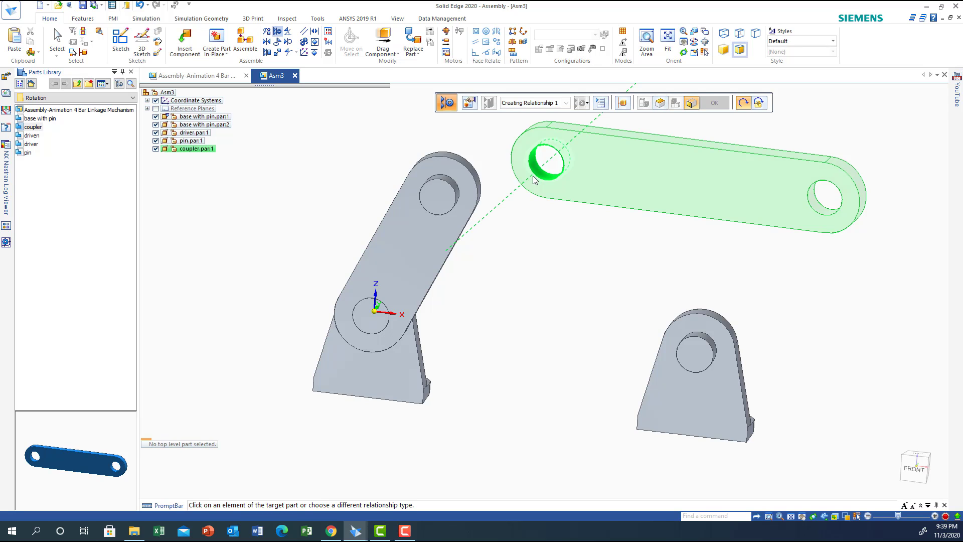
left_click(439, 206)
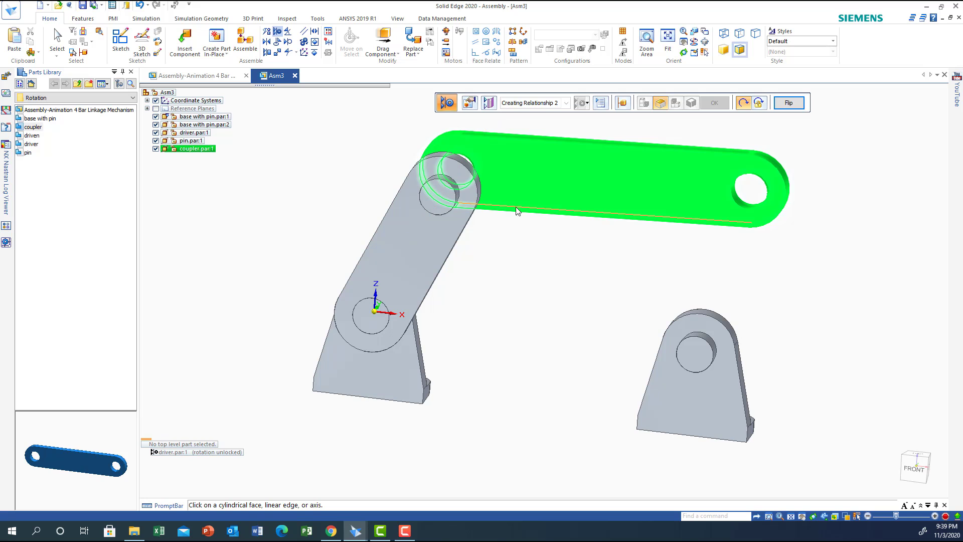
middle_click_drag(519, 258, 429, 292)
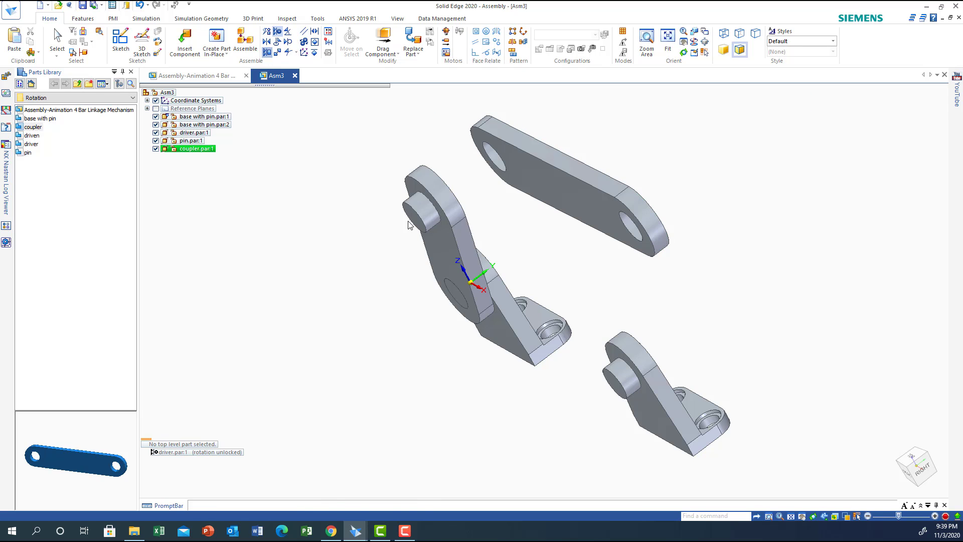
Mate the pin's end face flush against the coupler face, then return to the front view
left_click(435, 224)
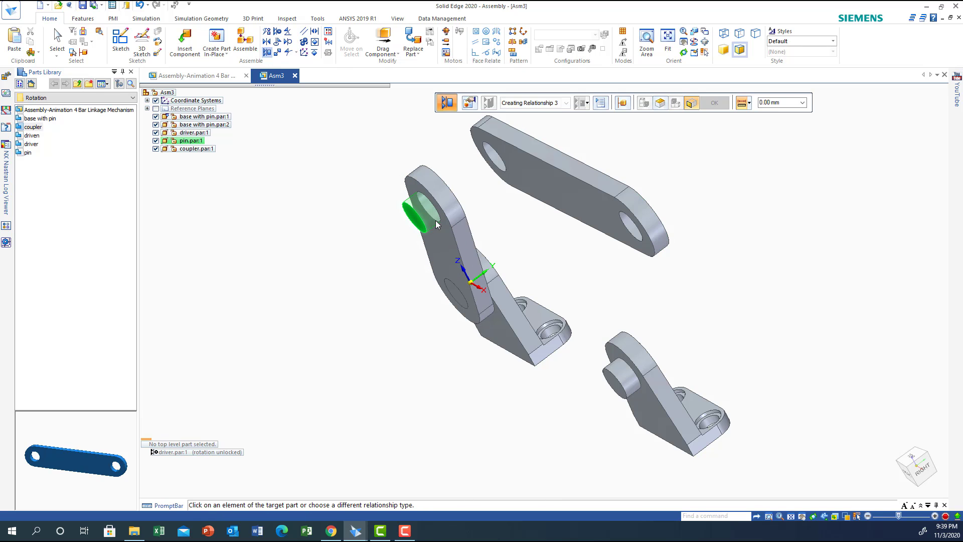
left_click(525, 183)
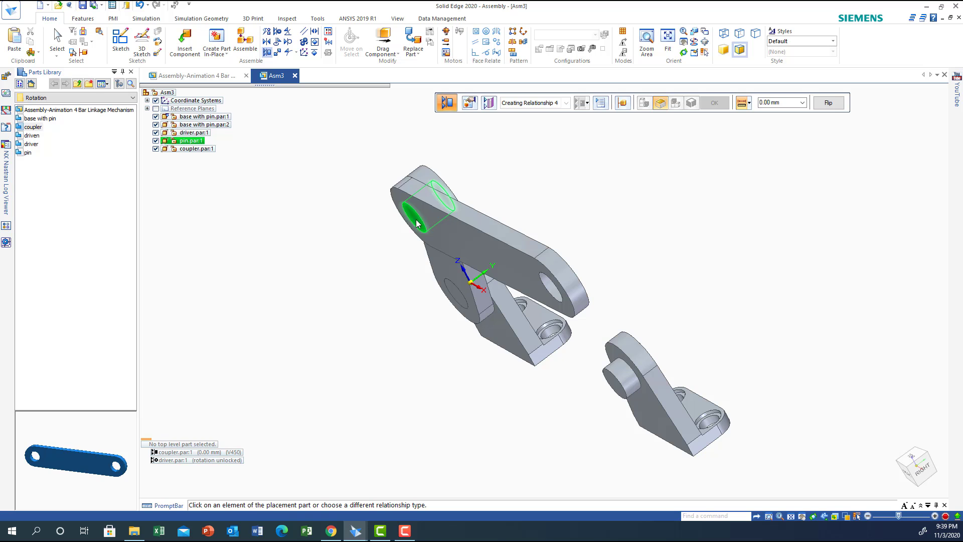
key("ctrl+f")
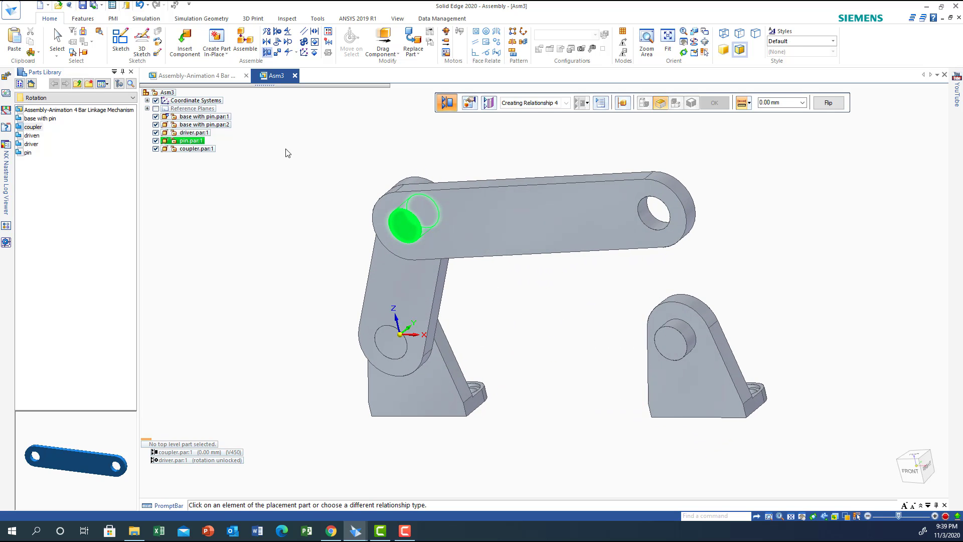
middle_click_drag(746, 188, 780, 159)
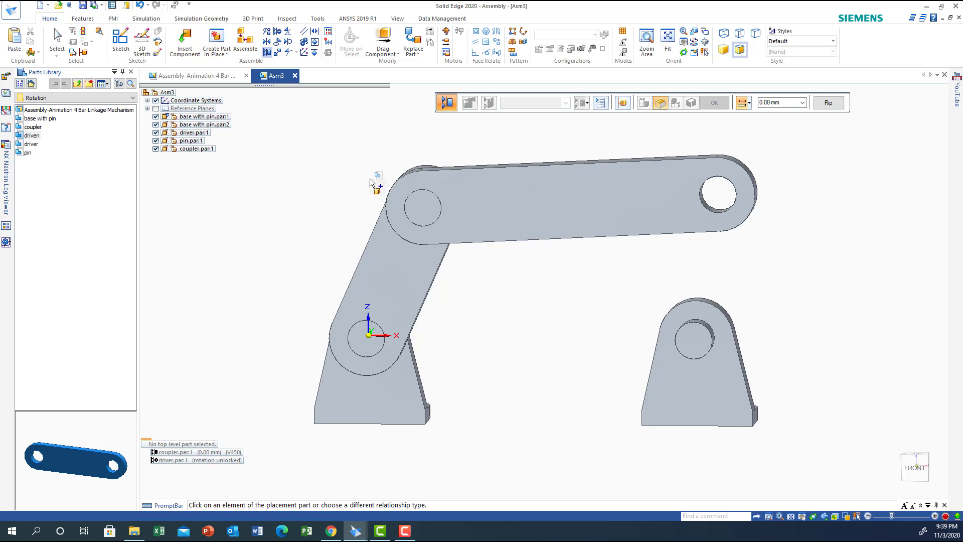
Drop a second pin.par into Asm3 beside the coupler's free end, leaving it unconstrained
left_click_drag(22, 153, 163, 154)
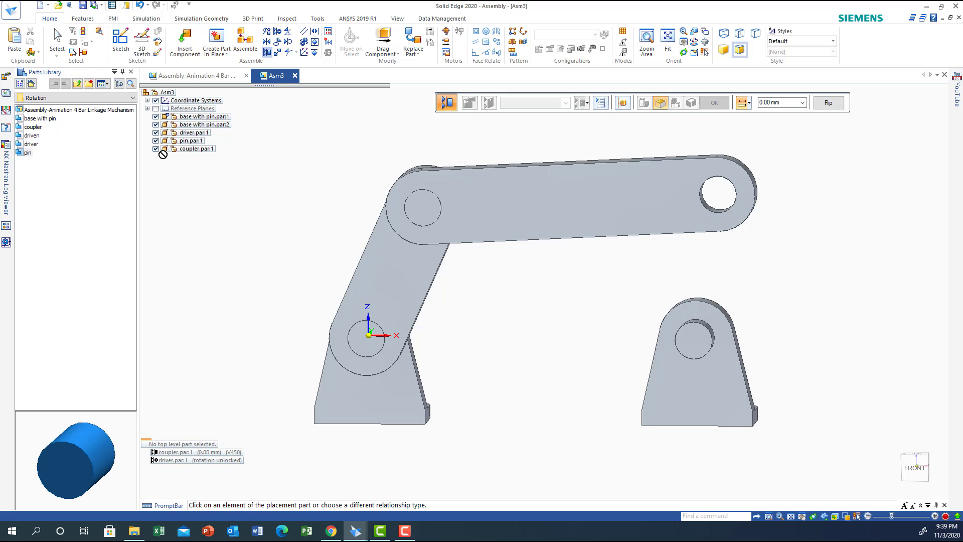
left_click_drag(815, 208, 815, 208)
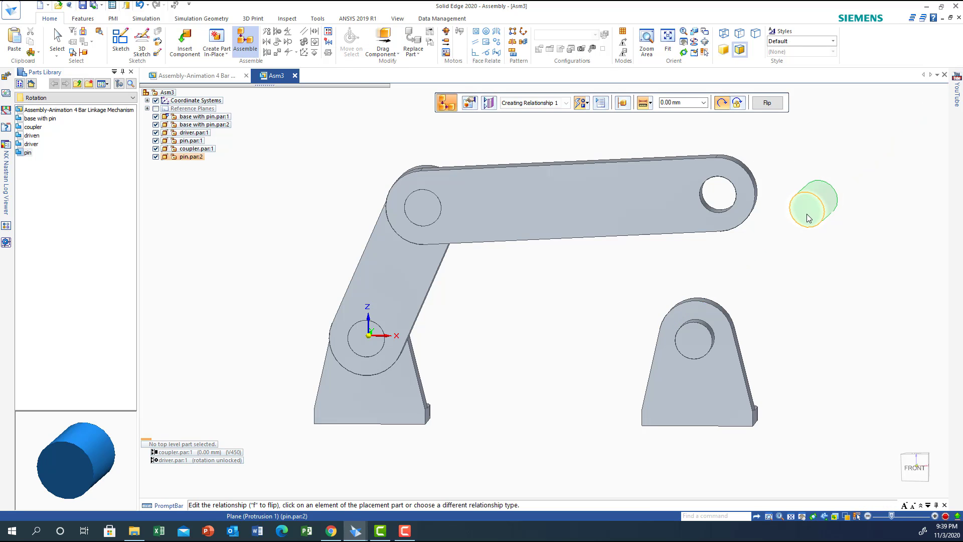
key("Escape")
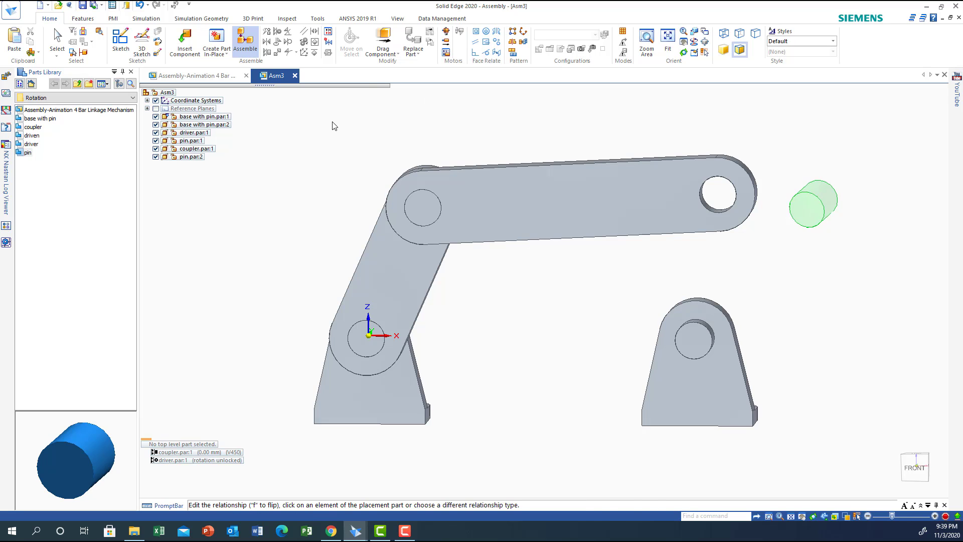
Axially align the second pin's cylinder with the coupler's right-hand hole
left_click(277, 32)
left_click(805, 219)
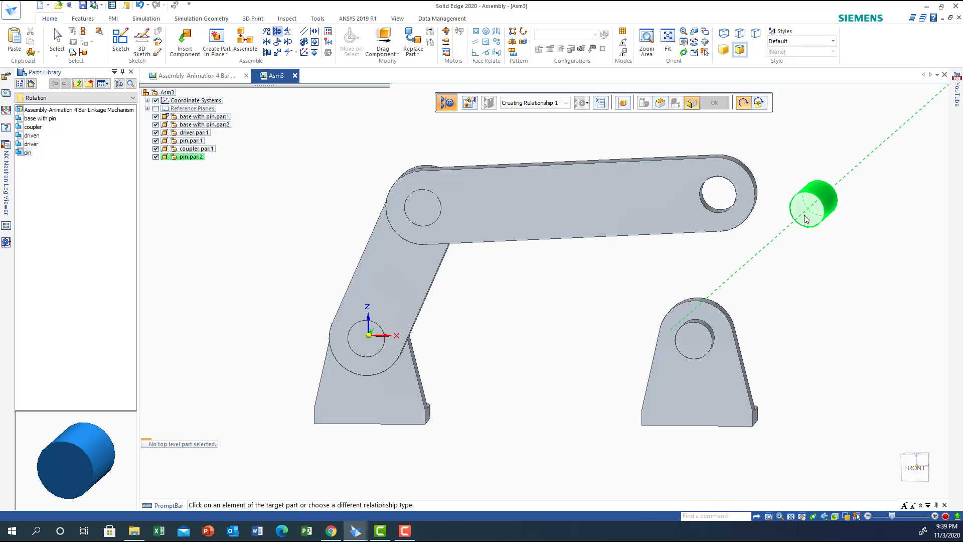
left_click(717, 211)
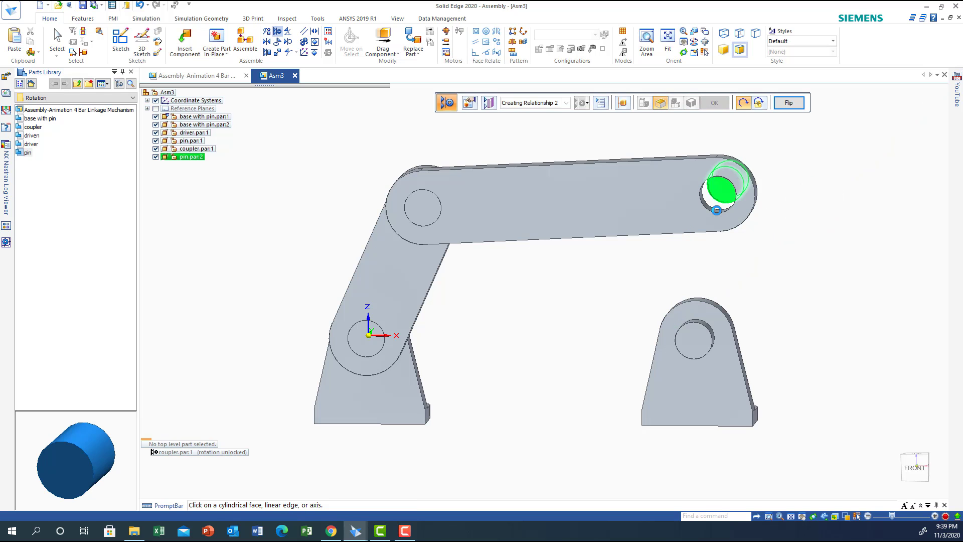
middle_click_drag(838, 250, 728, 264)
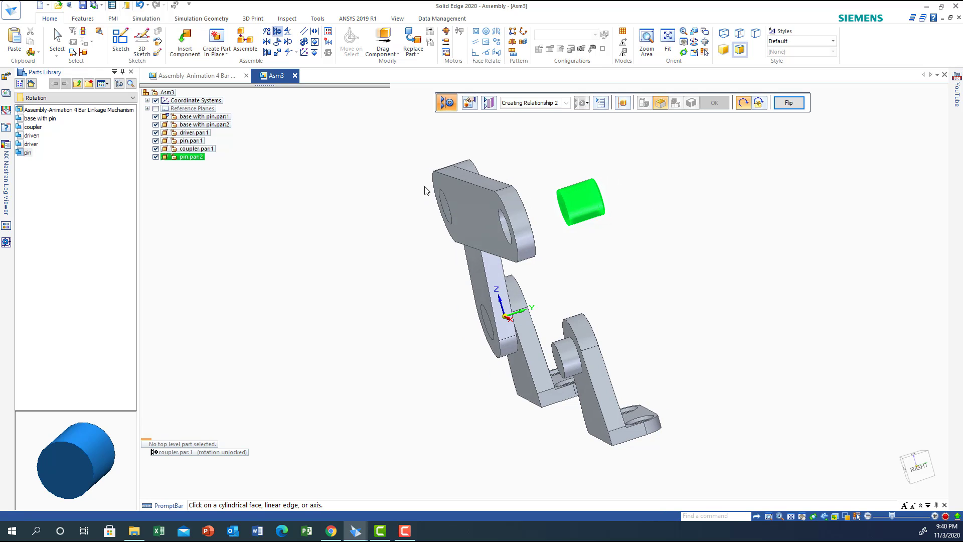
Mate the second pin's end face flush with the coupler face at 0.00 mm offset
left_click(267, 52)
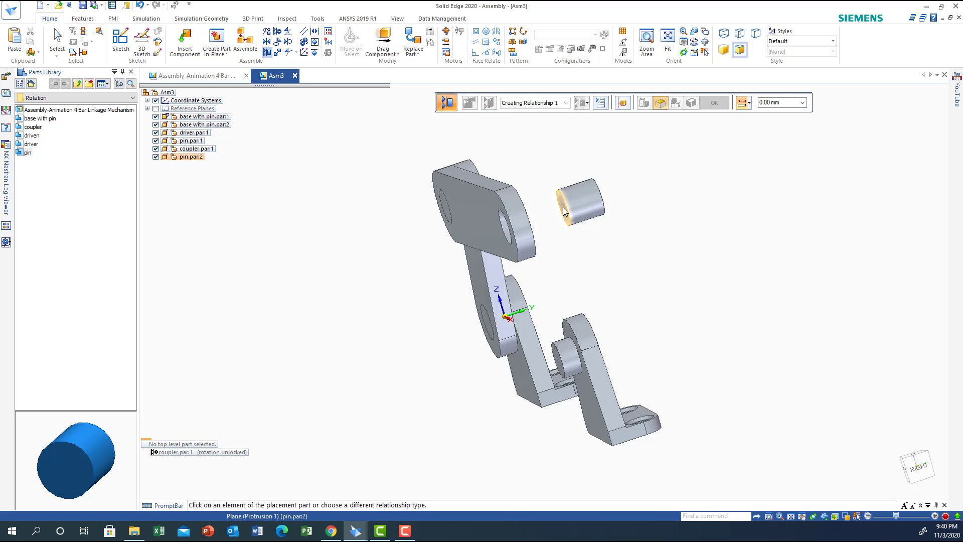
left_click(558, 208)
left_click(478, 212)
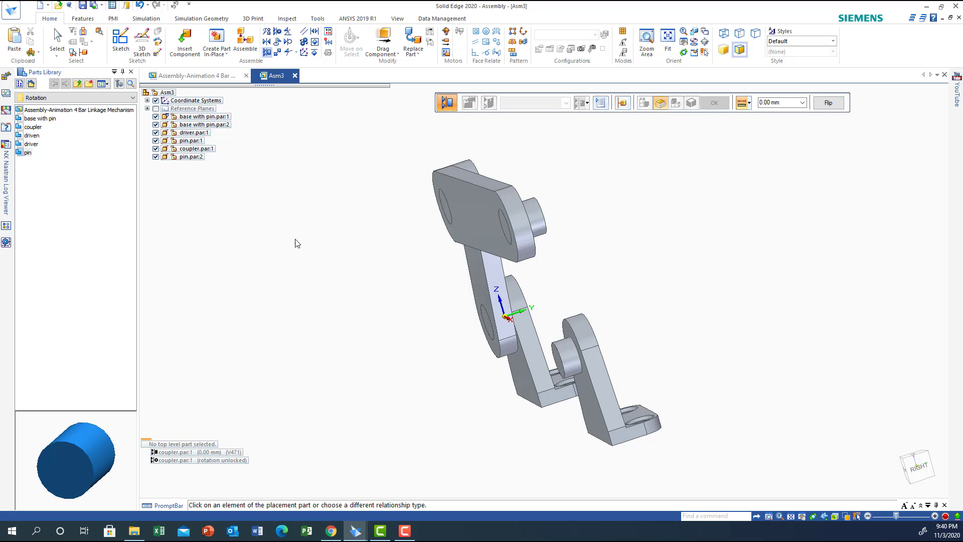
key("ctrl+f")
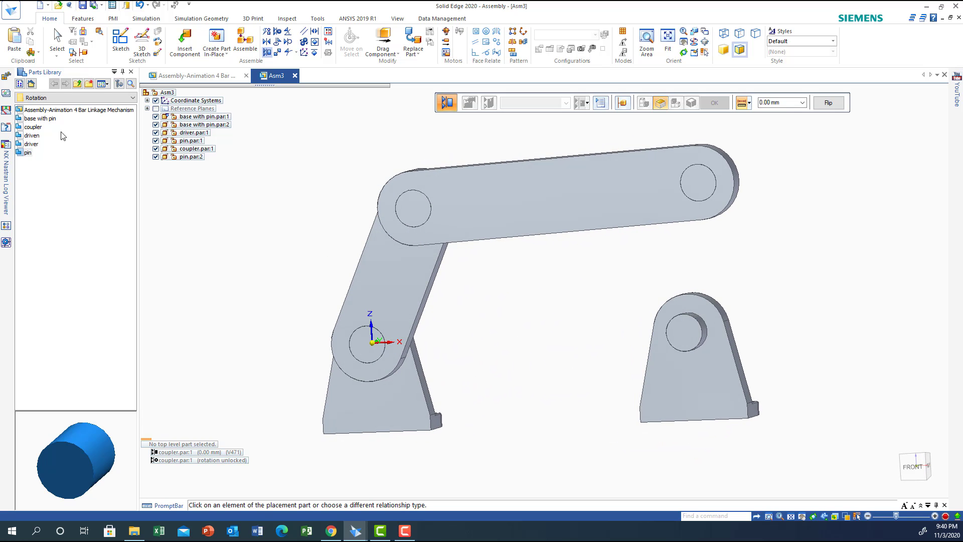
Place driven.par from the Parts Library into the assembly, unconstrained
left_click(32, 136)
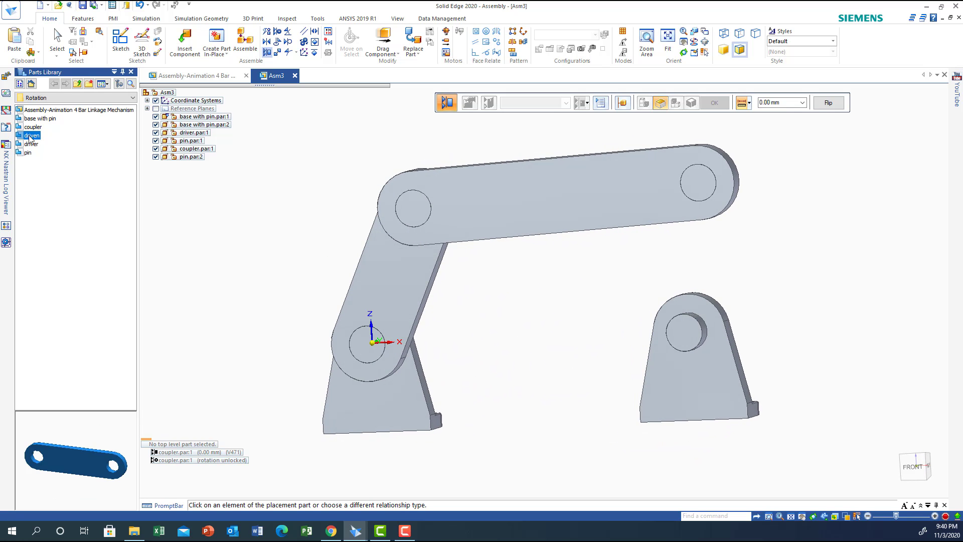
left_click_drag(30, 137, 812, 185)
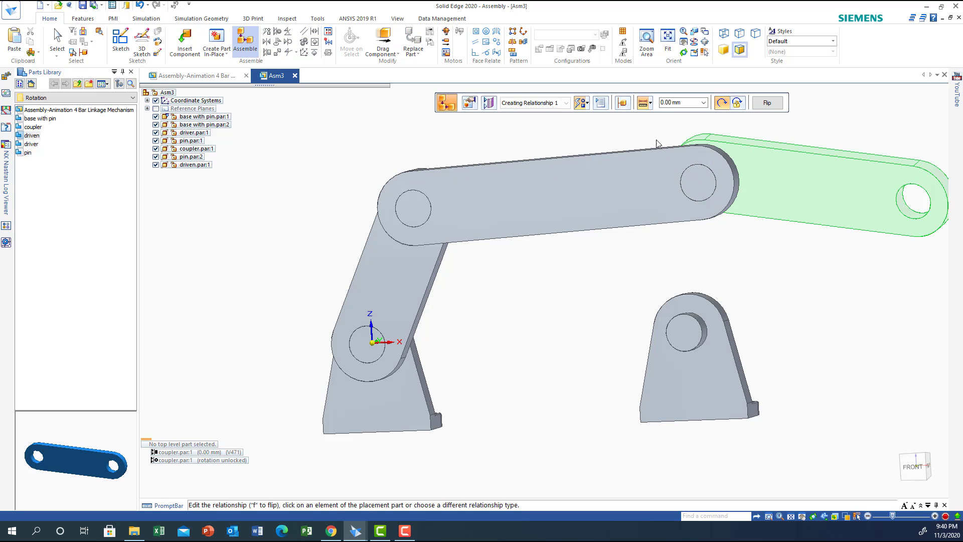
middle_click_drag(565, 258, 436, 274)
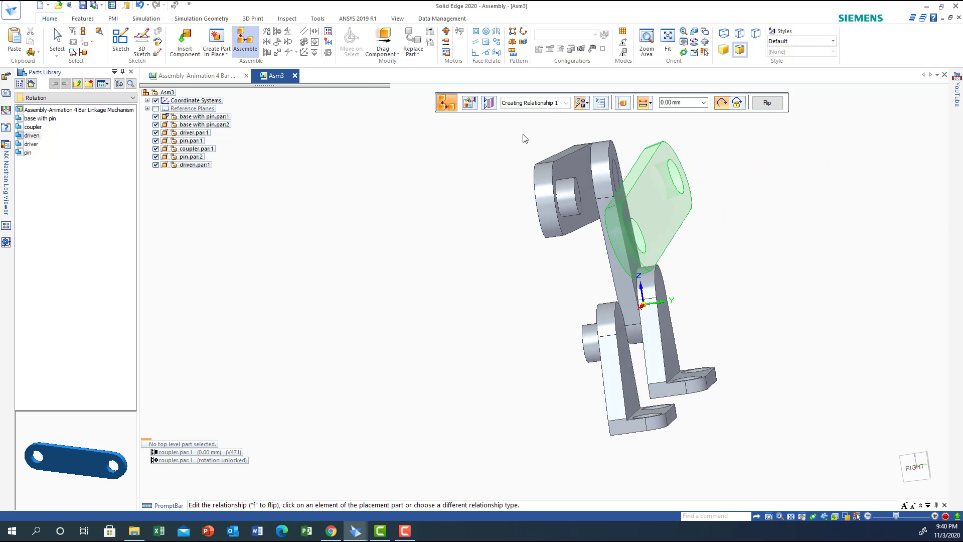
key("Escape")
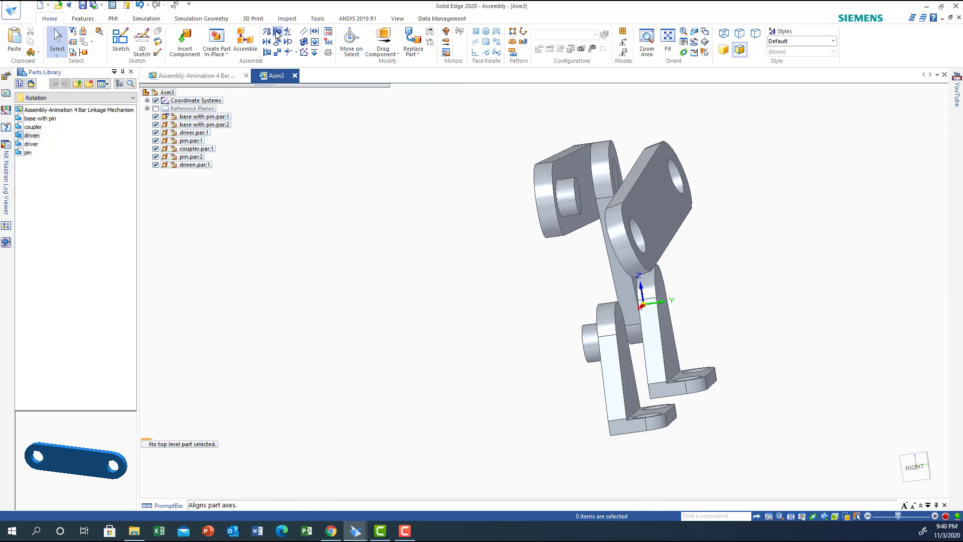
Axially align the driven link's end hole with the second pin
left_click(276, 32)
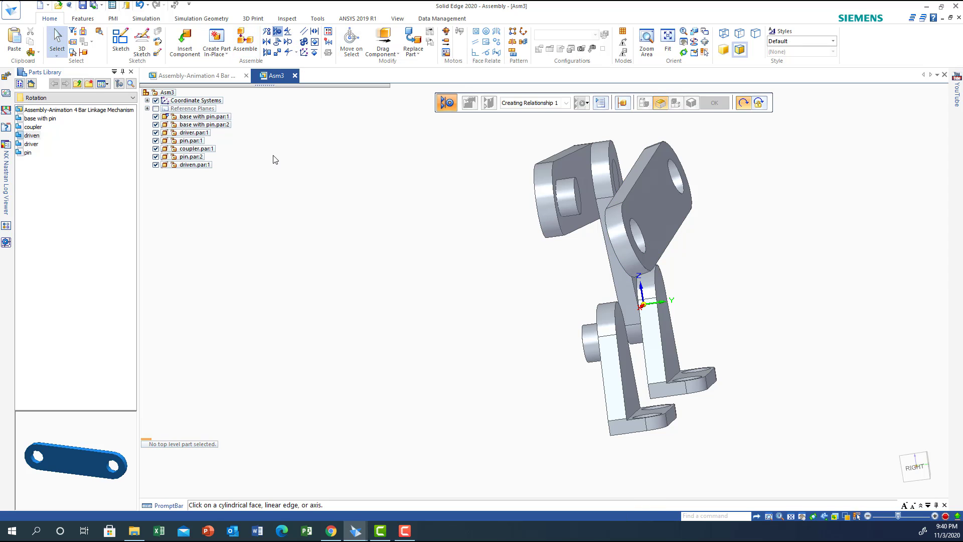
left_click(678, 180)
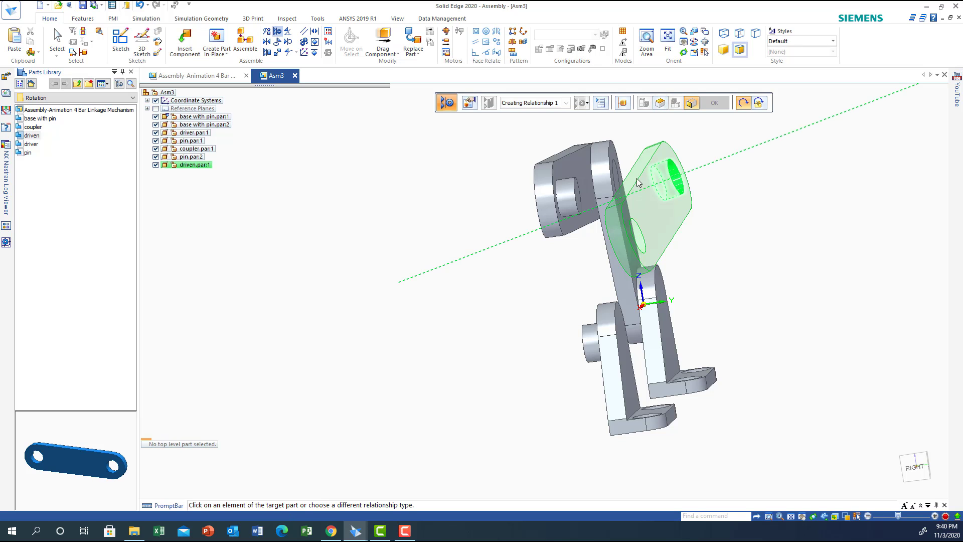
left_click(575, 196)
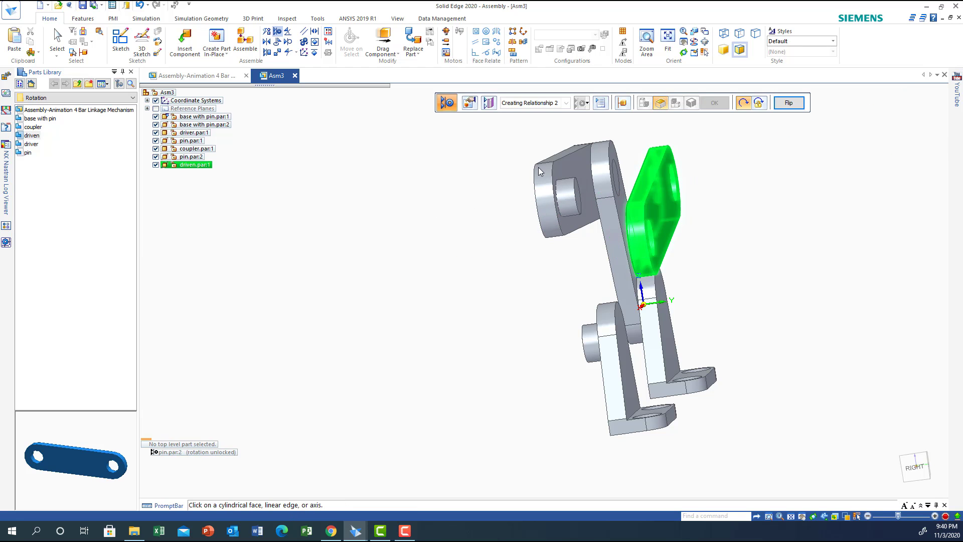
Mate the second pin's end face against the driven link face at 0.00 mm
left_click(266, 51)
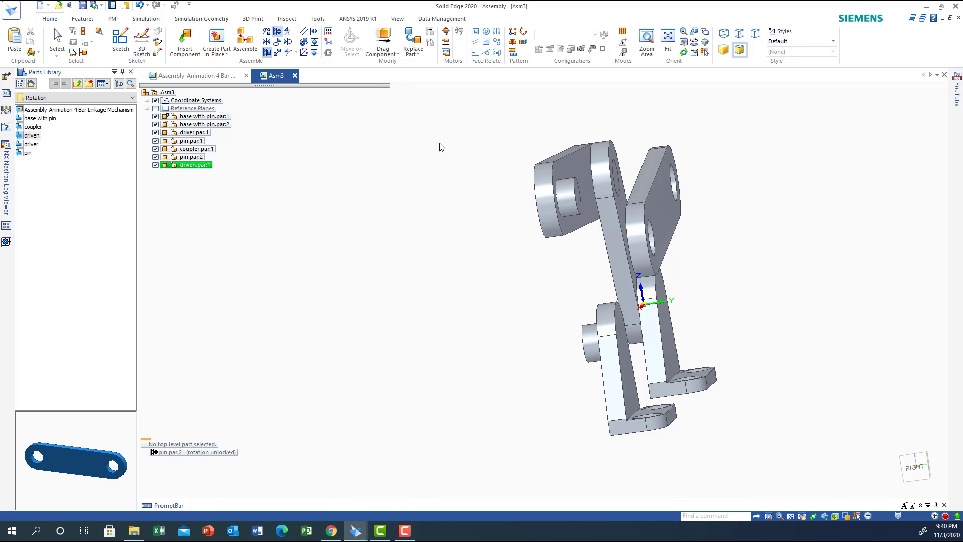
left_click(578, 196)
left_click(664, 187)
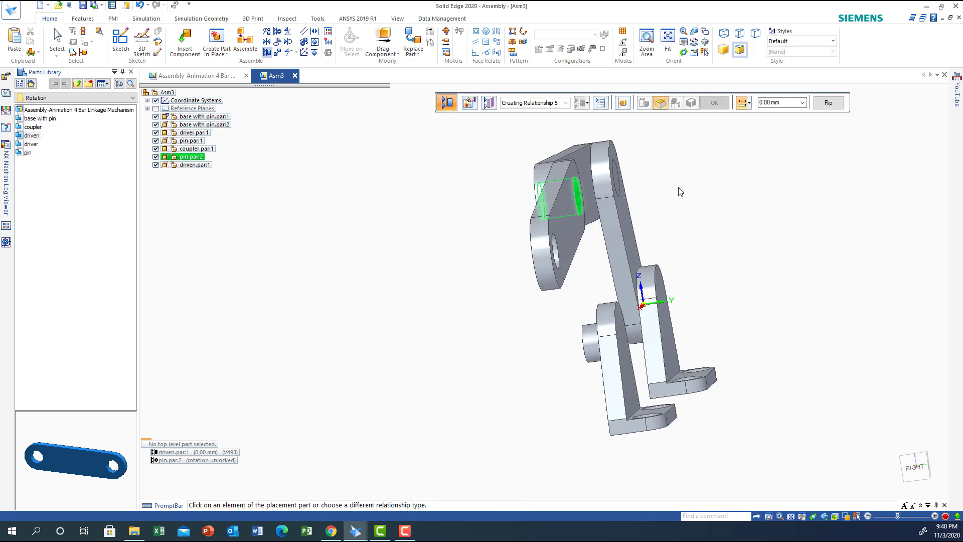
key("ctrl+f")
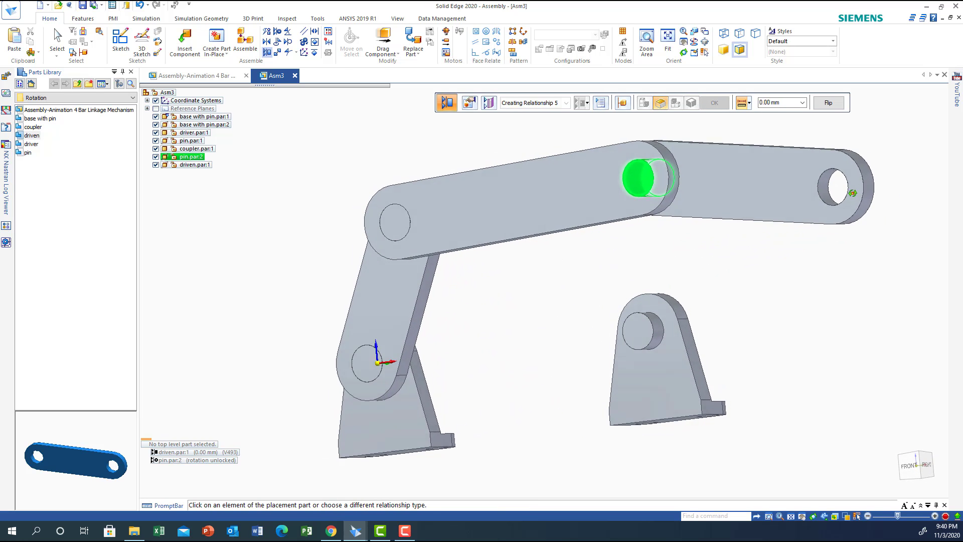
left_click(533, 252)
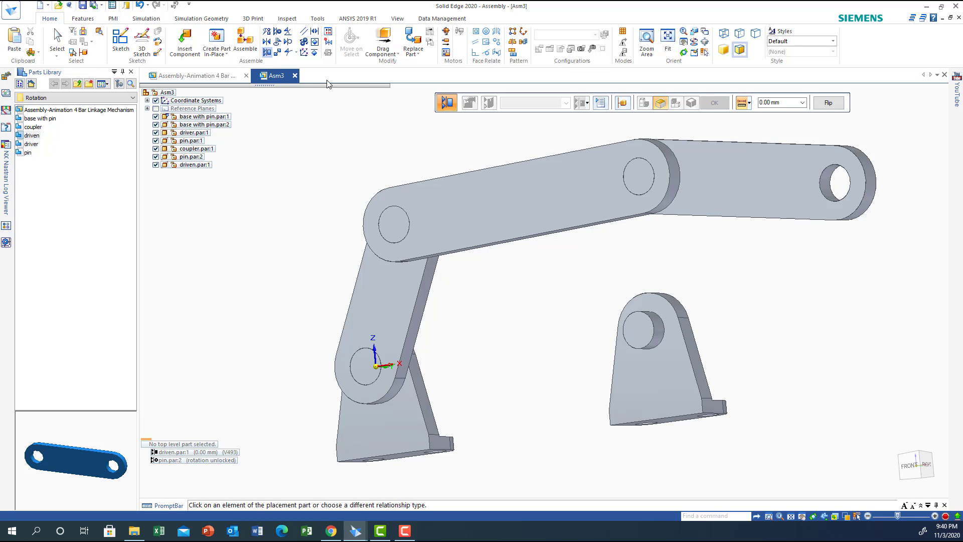
Axially align the driven link's lower hole onto the second base's pin, closing the loop
left_click(279, 33)
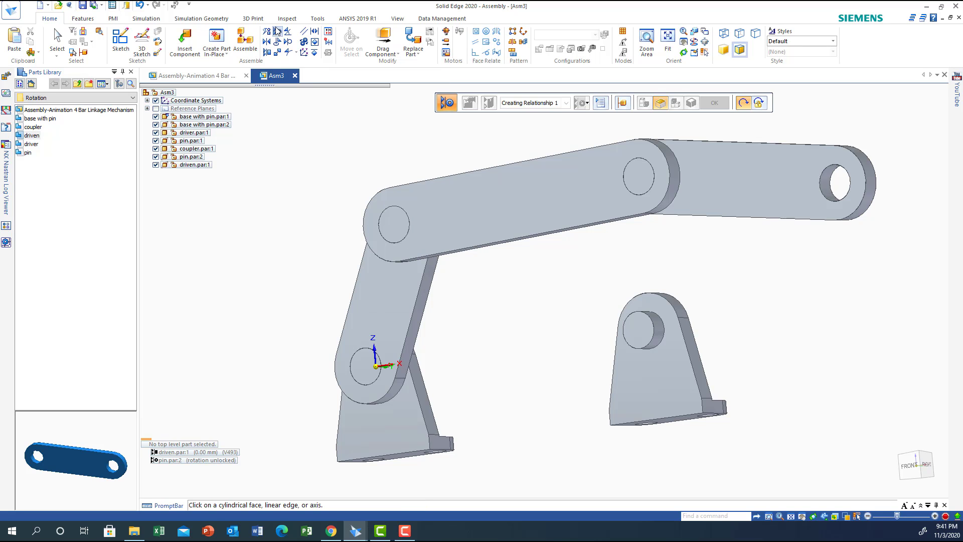
left_click(823, 189)
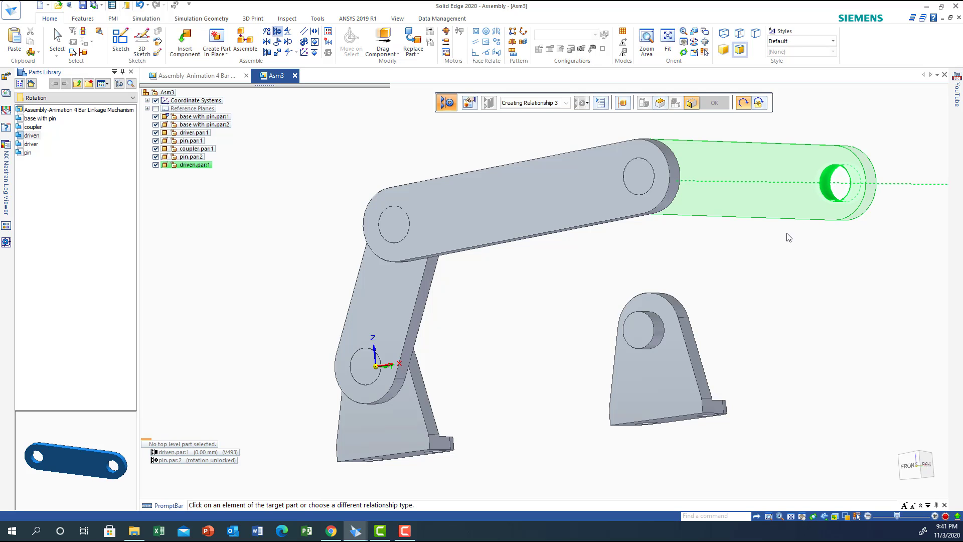
left_click(649, 342)
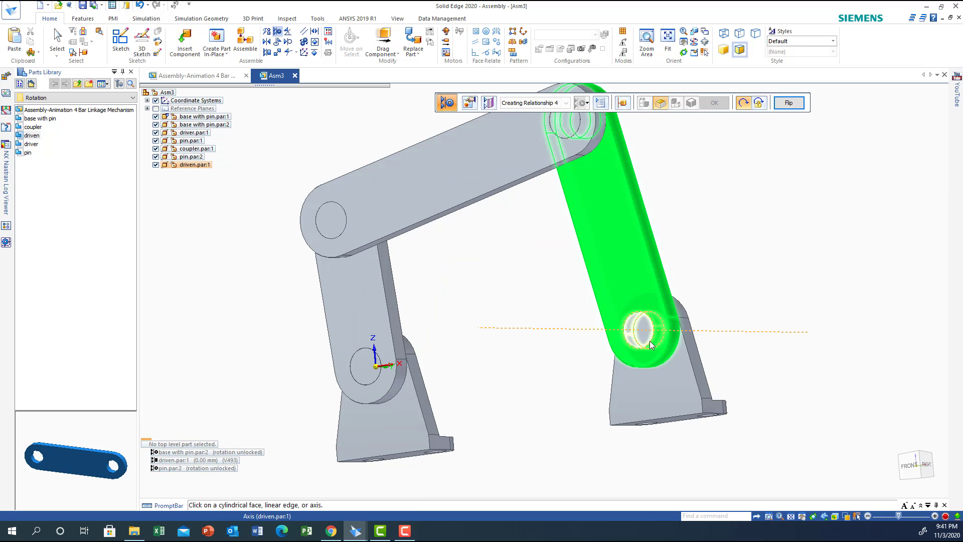
right_click(752, 256)
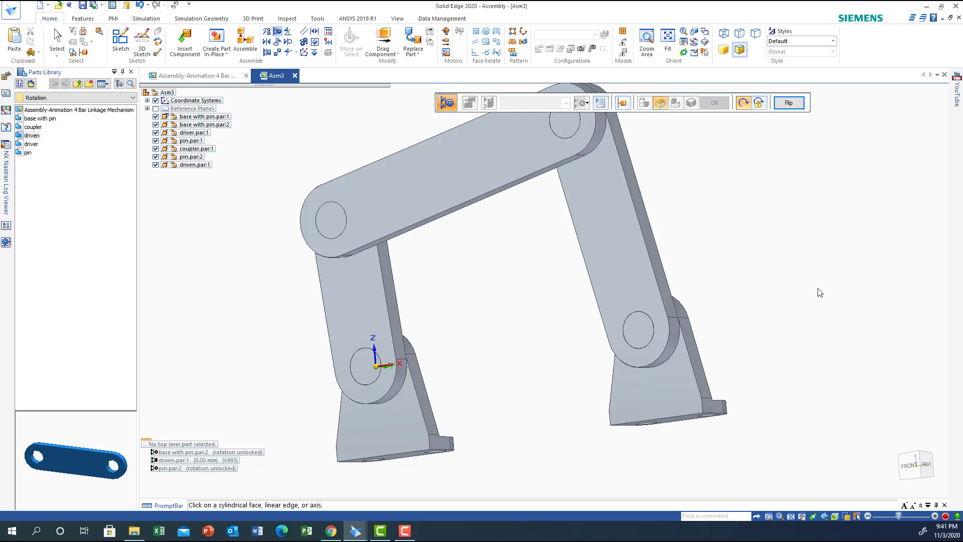
middle_click_drag(803, 299, 828, 278)
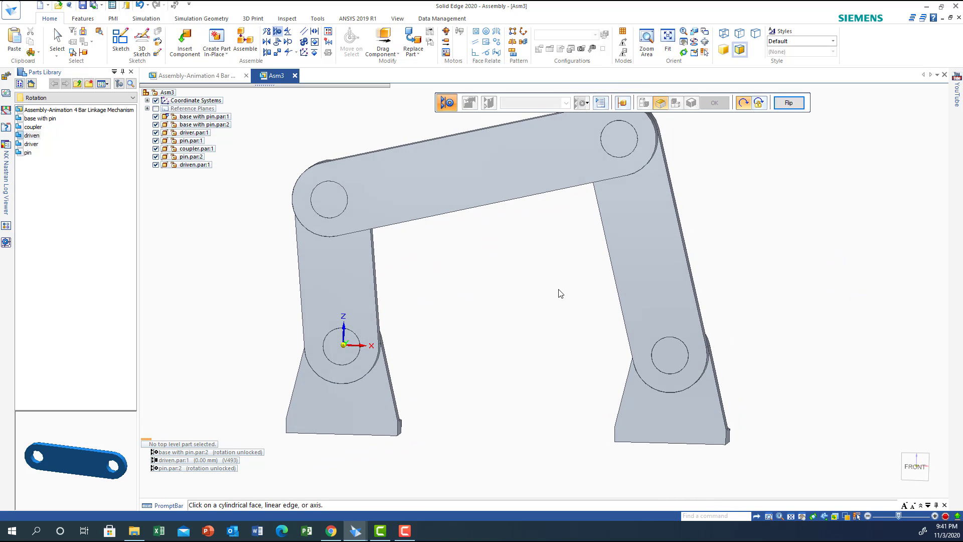
scroll(542, 293, "down", 1)
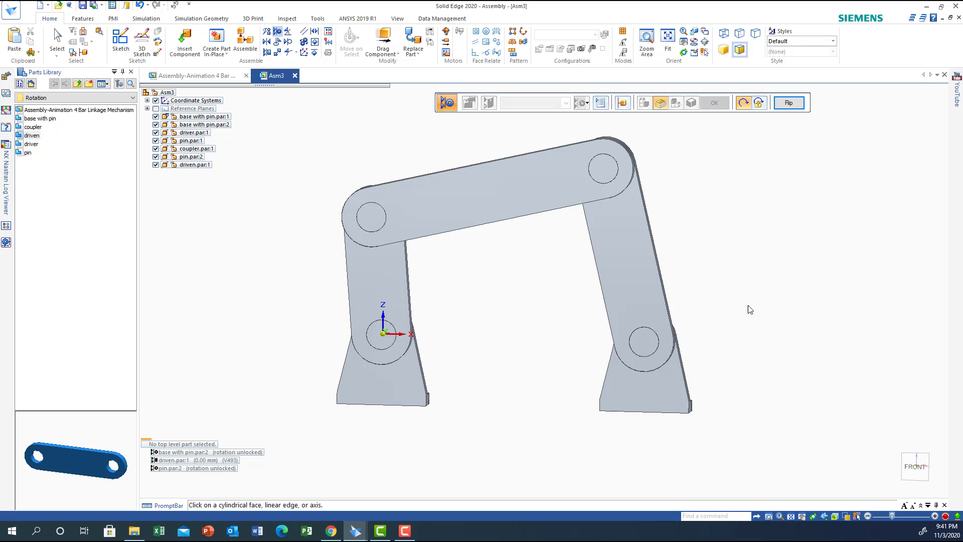
mouse_move(719, 330)
middle_mouse_down()
mouse_move(731, 325)
mouse_move(731, 308)
mouse_move(724, 327)
middle_mouse_up()
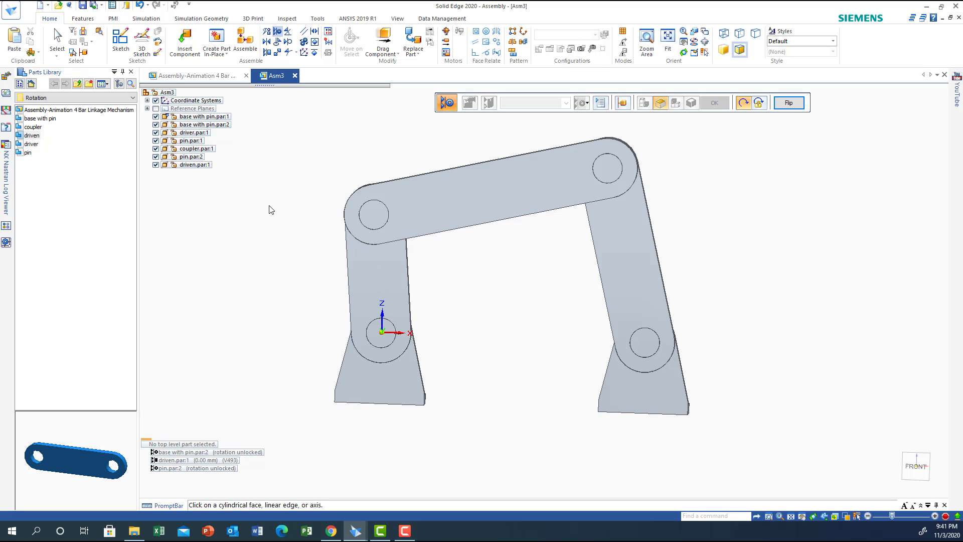
Create rotational motor Rotational 1 at 120 deg/s on the driver link about its base pivot
left_click(446, 33)
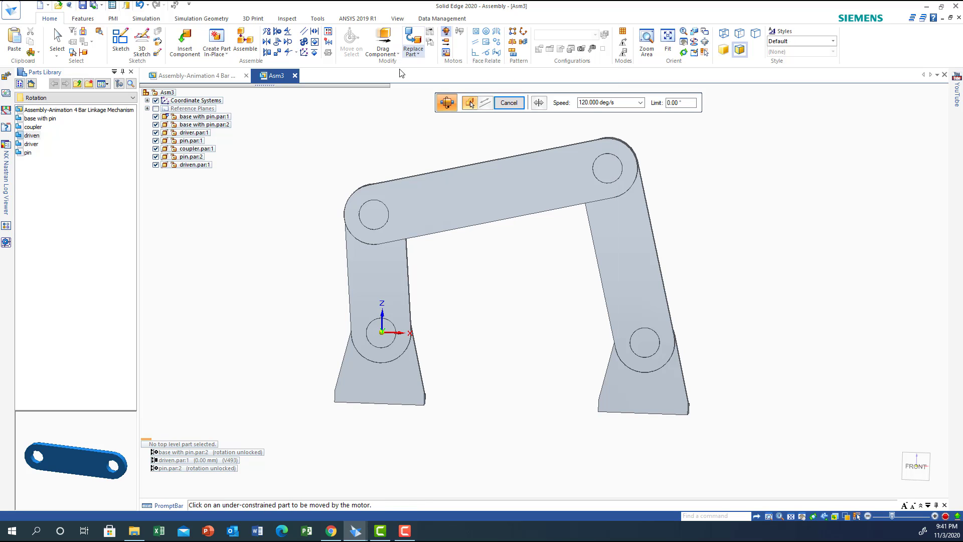
left_click(377, 274)
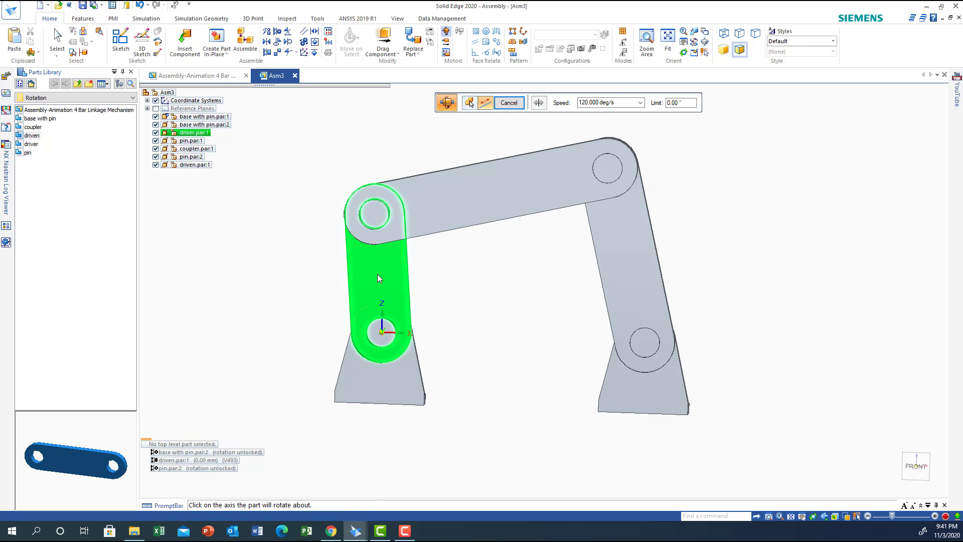
left_click(391, 329)
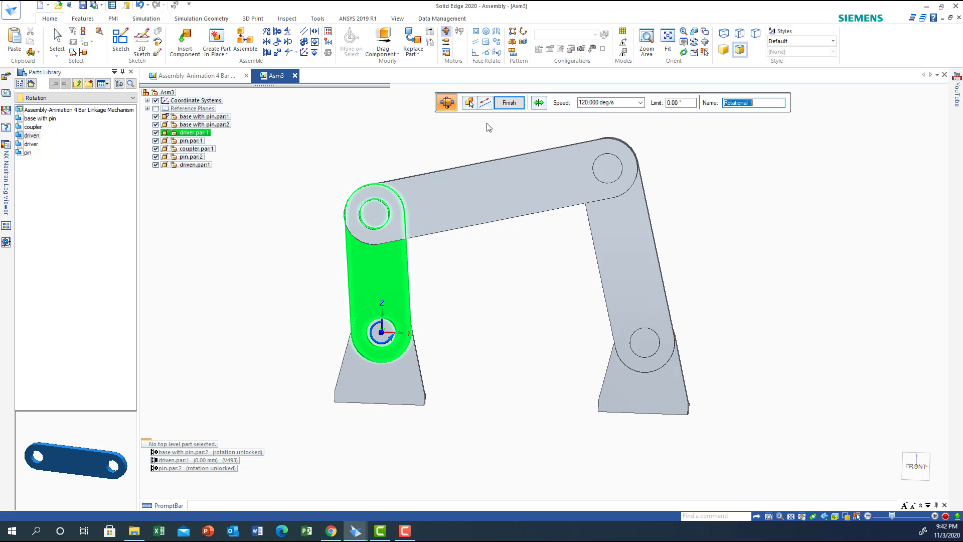
left_click(509, 103)
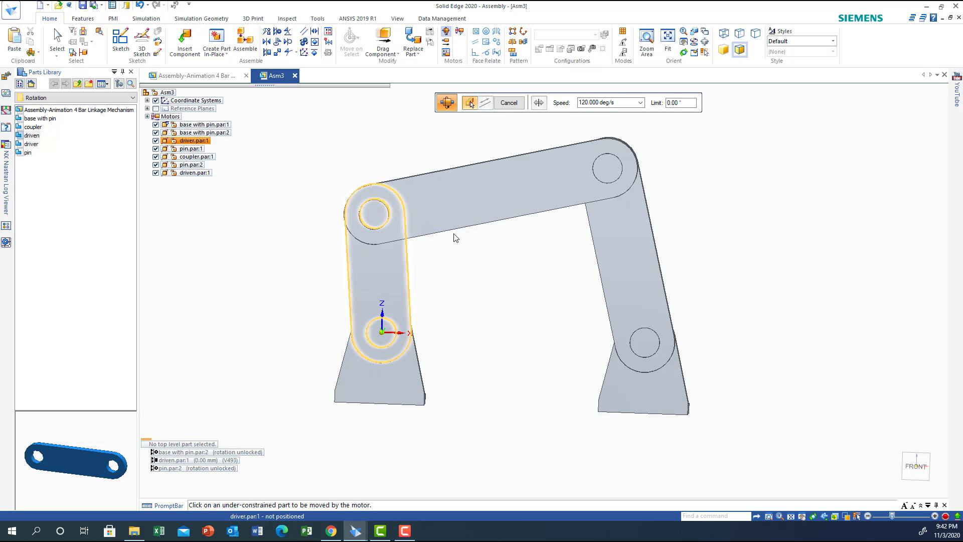
Create Animation_1 from the Rotational 1 motor group and play it through frame 151
left_click(460, 32)
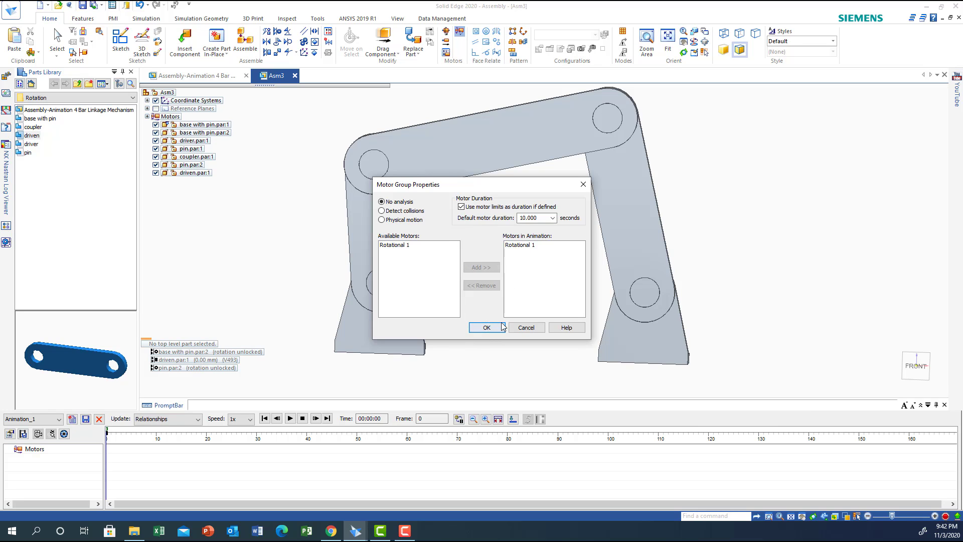
left_click(486, 327)
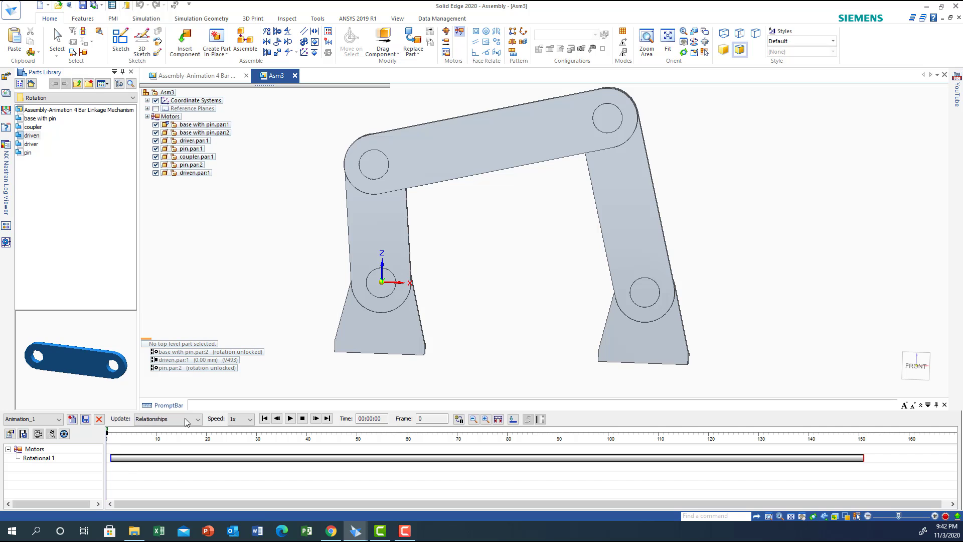
left_click(290, 419)
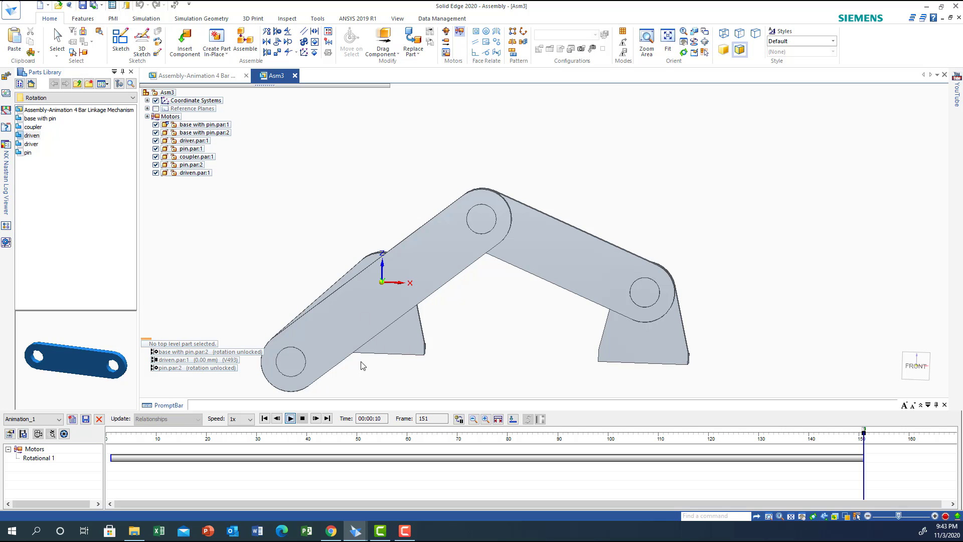
Copy the Rotational 1 duration, paste it after frame 150 to extend to 300, and replay
left_click(485, 458)
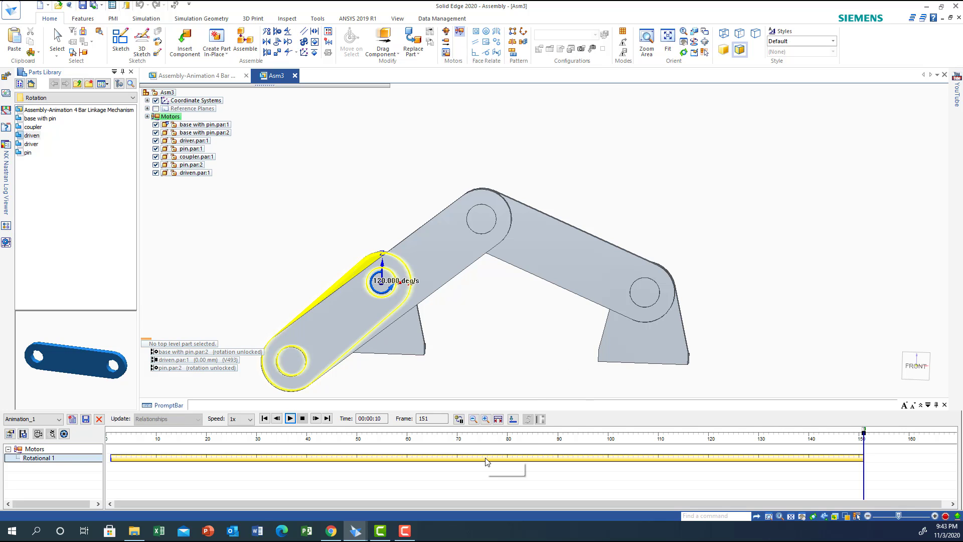
right_click(486, 458)
left_click(509, 333)
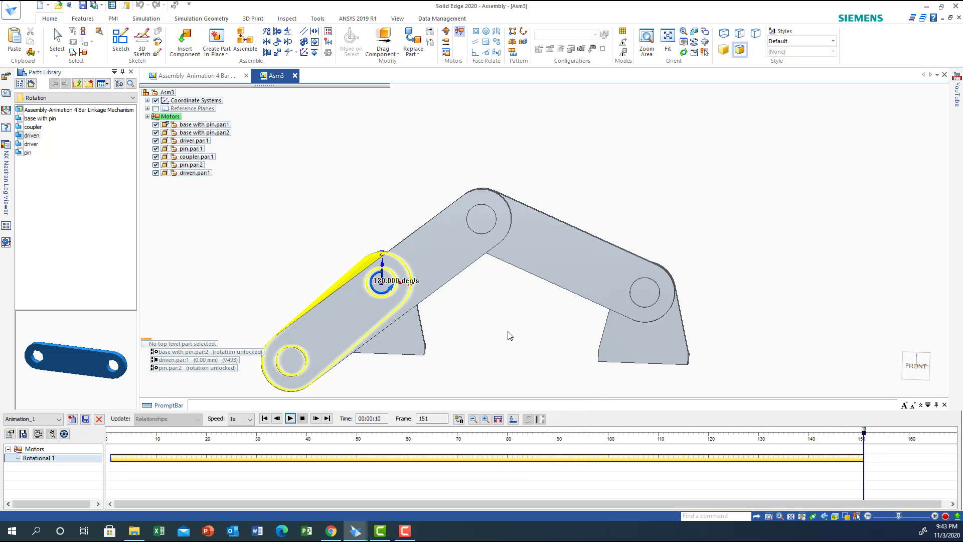
left_click(871, 462)
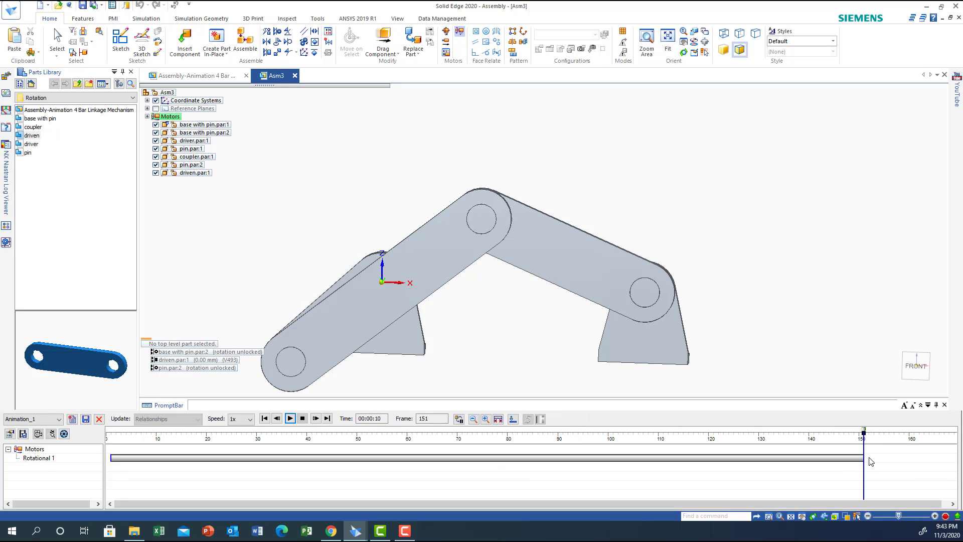
right_click(868, 459)
left_click(892, 485)
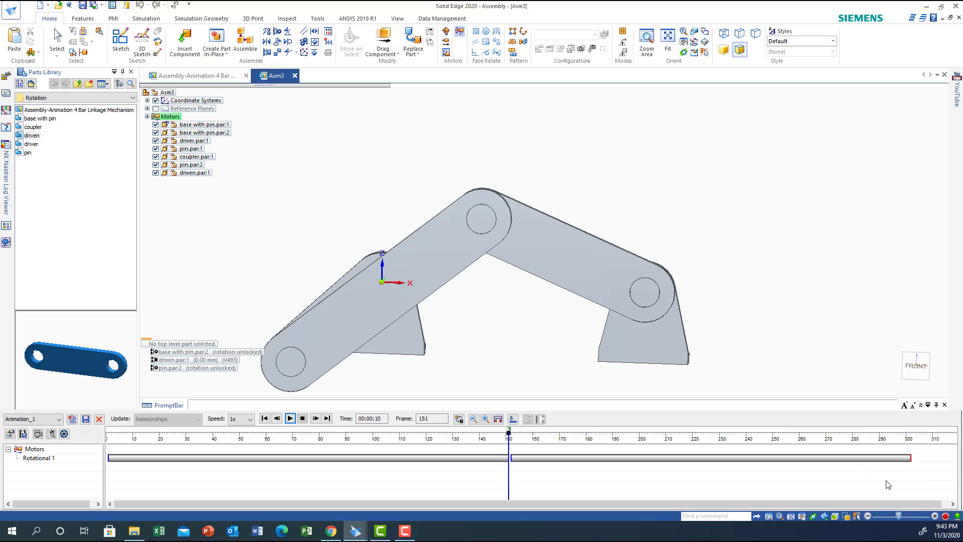
left_click(572, 458)
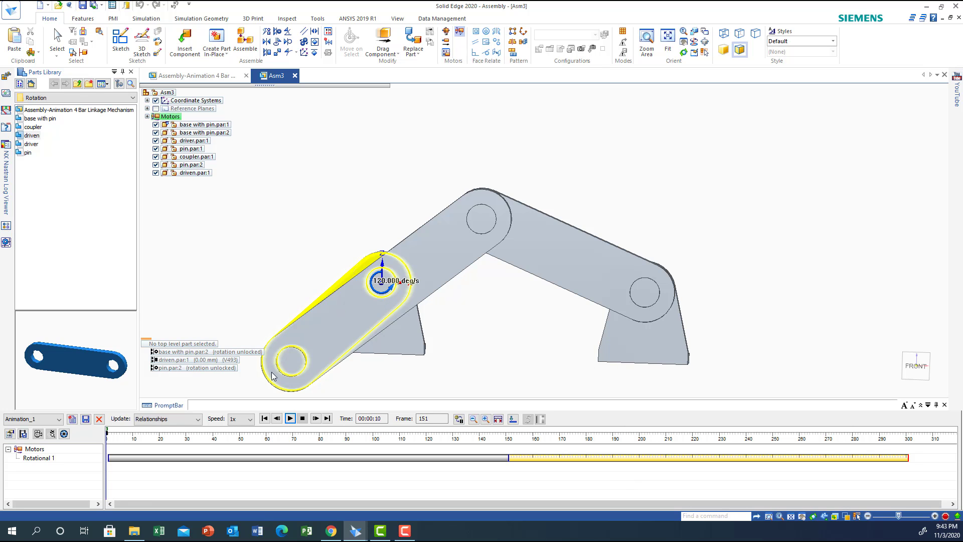
left_click(290, 420)
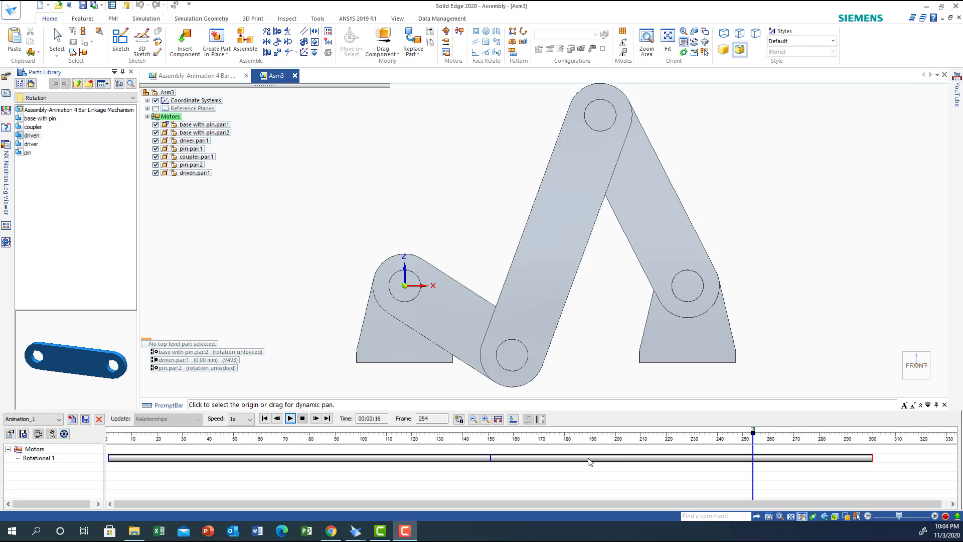
Delete the repeated 150–300 duration from the Rotational 1 timeline
left_click(589, 458)
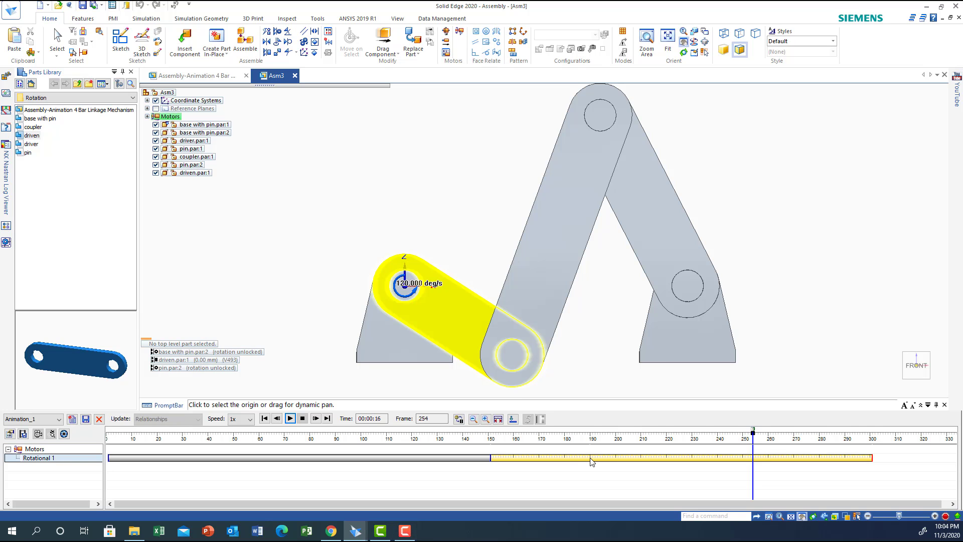
right_click(589, 457)
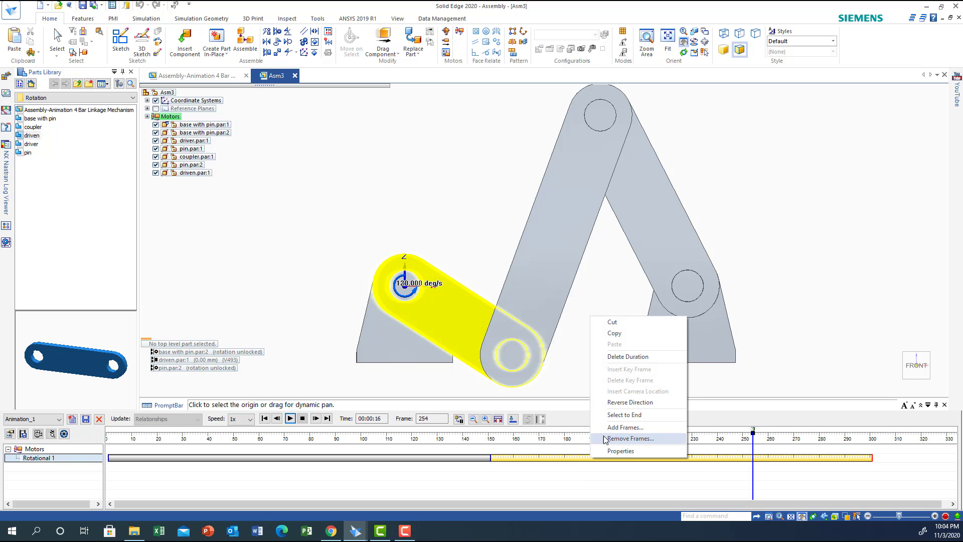
left_click(617, 356)
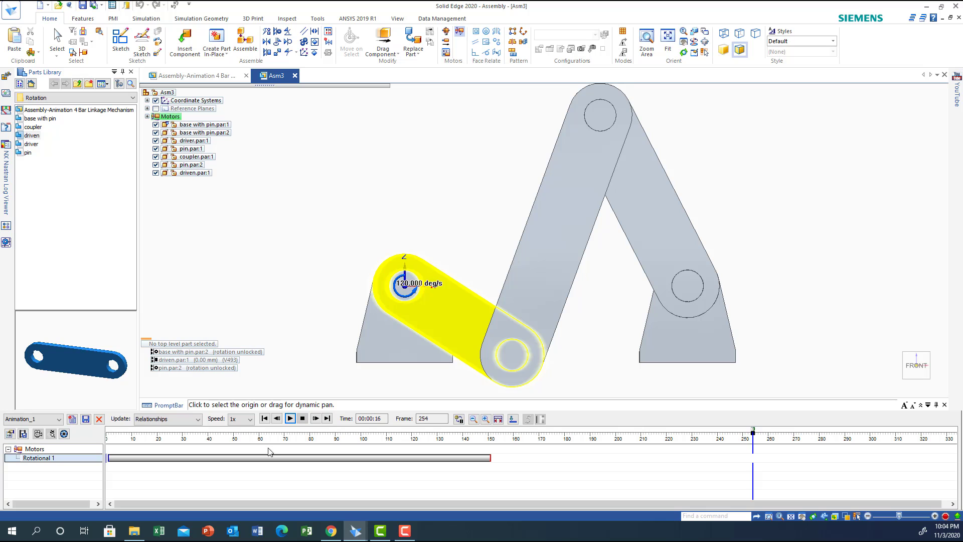
Append a mirrored copy of Rotational 1 so the driver swings back over frames 150–300
left_click(289, 458)
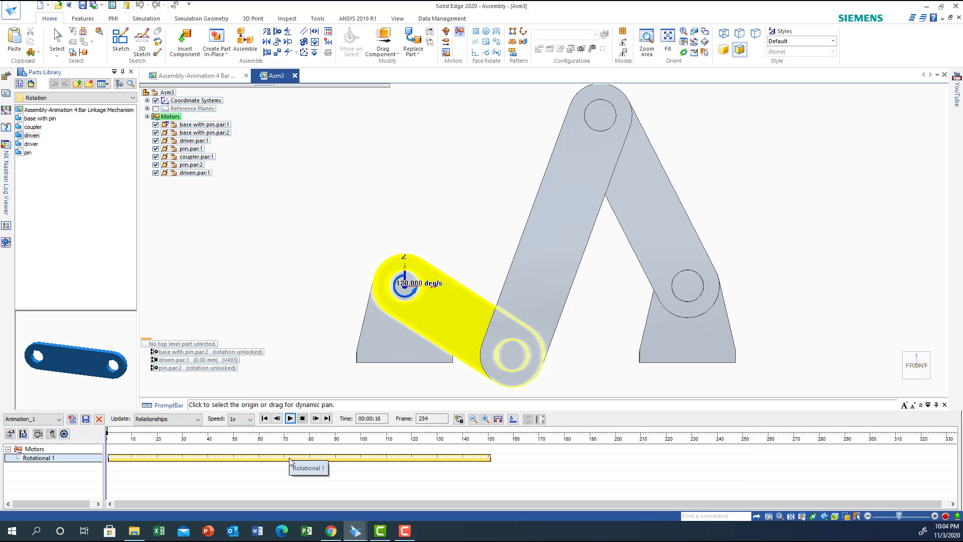
right_click(330, 457)
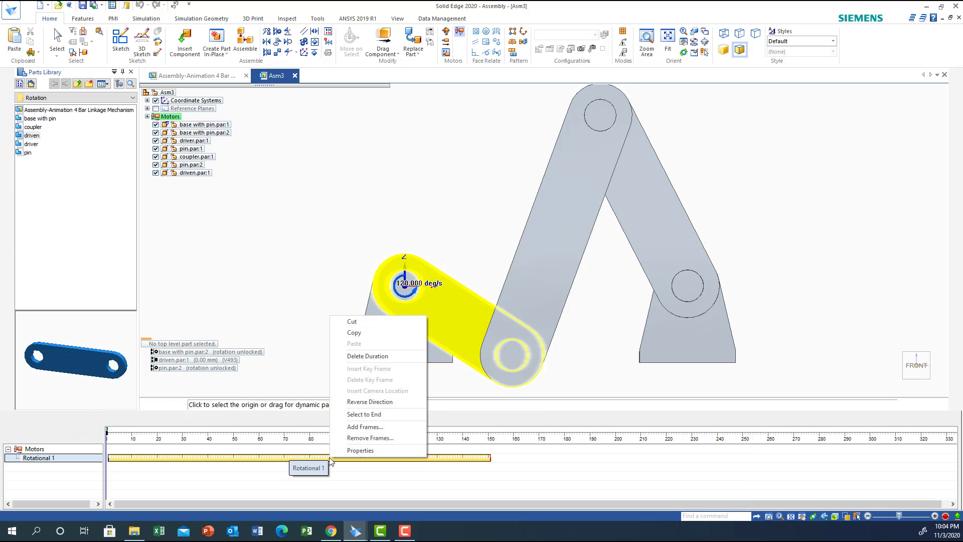
left_click(354, 333)
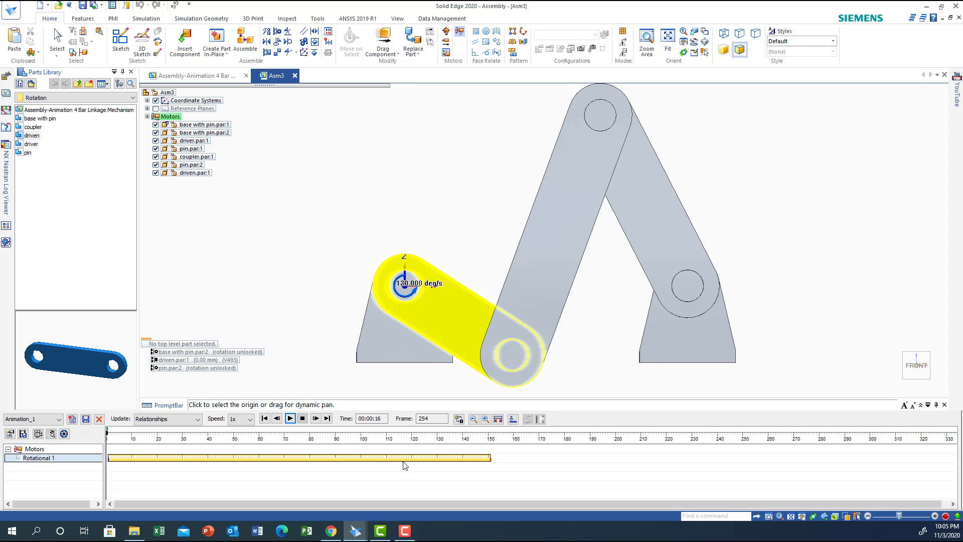
right_click(491, 458)
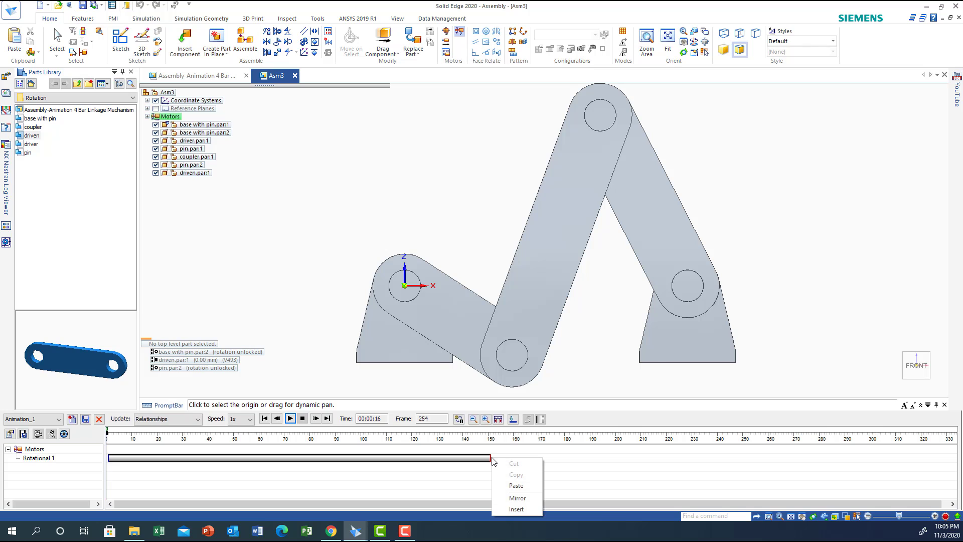
left_click(517, 498)
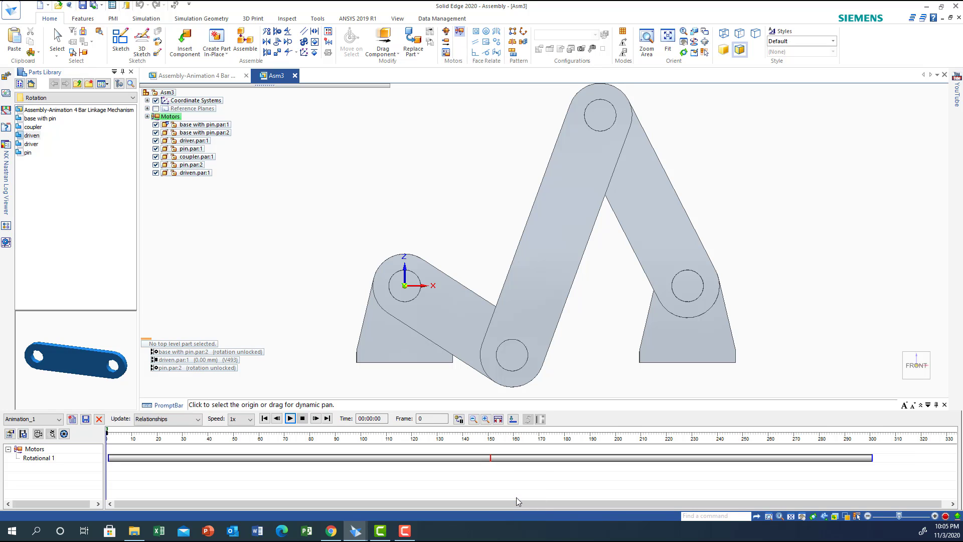